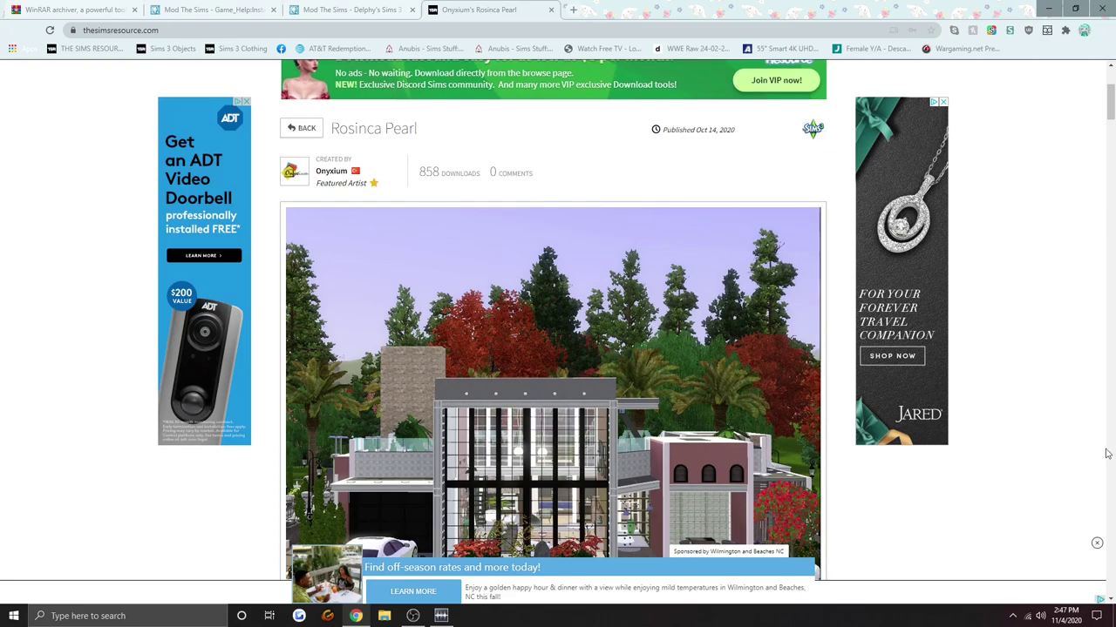
# - Close the off-season rates banner at the bottom of the Rosinca Pearl lot page
pyautogui.click(1098, 543)
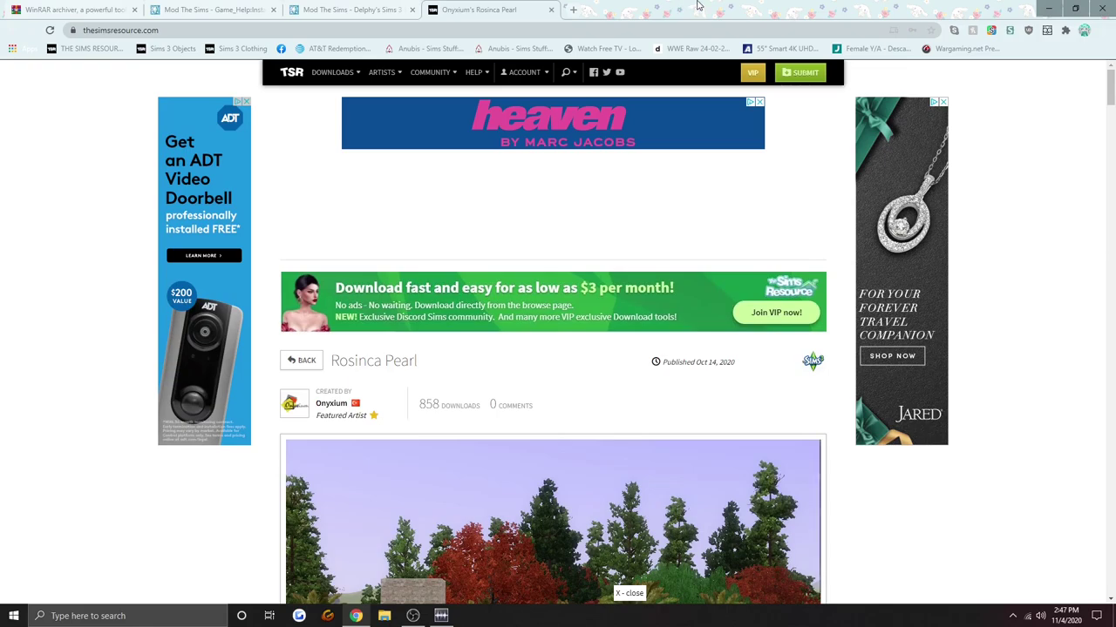
pyautogui.moveTo(318, 74)
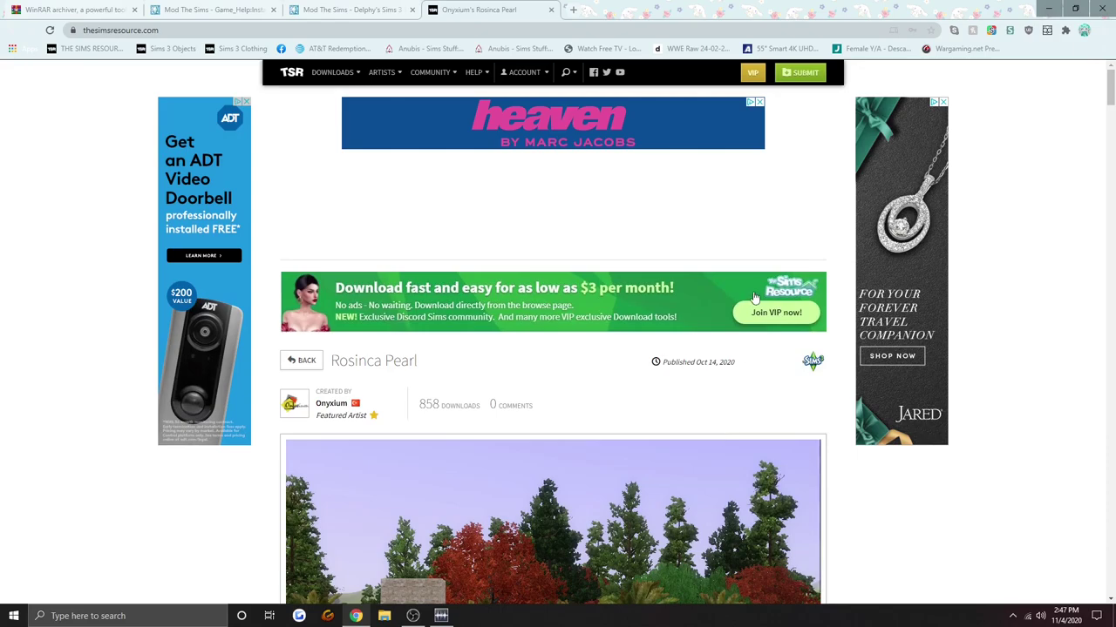
pyautogui.scroll(-4, 723, 439)
pyautogui.scroll(4, 731, 299)
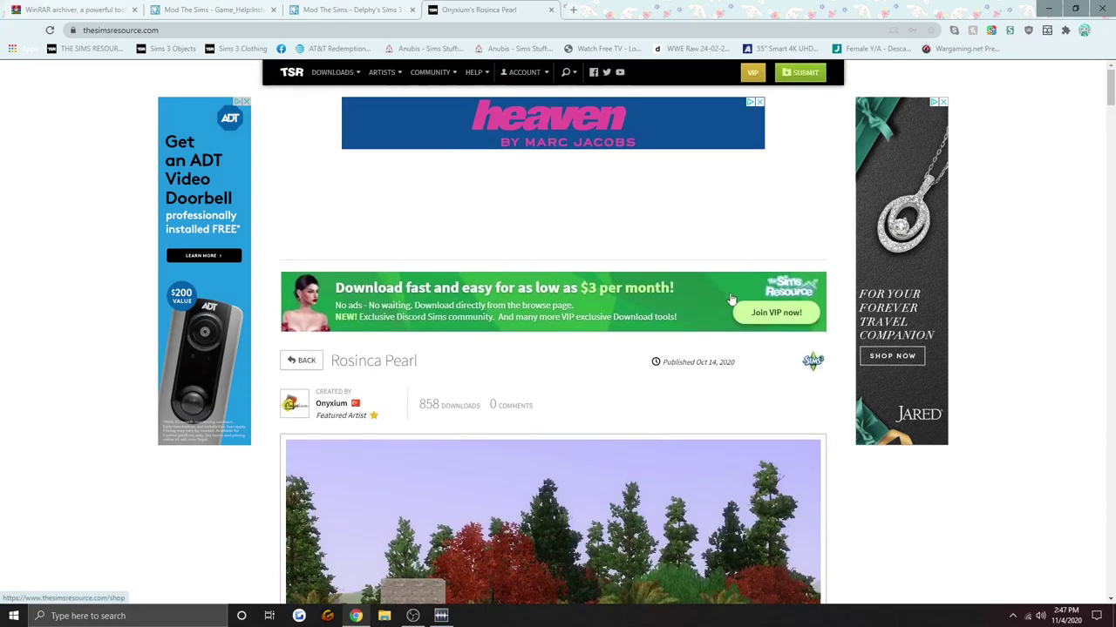
# - Switch to the 'WinRAR archiver' tab showing the rarlab.com WinRAR and RAR downloads
pyautogui.click(80, 6)
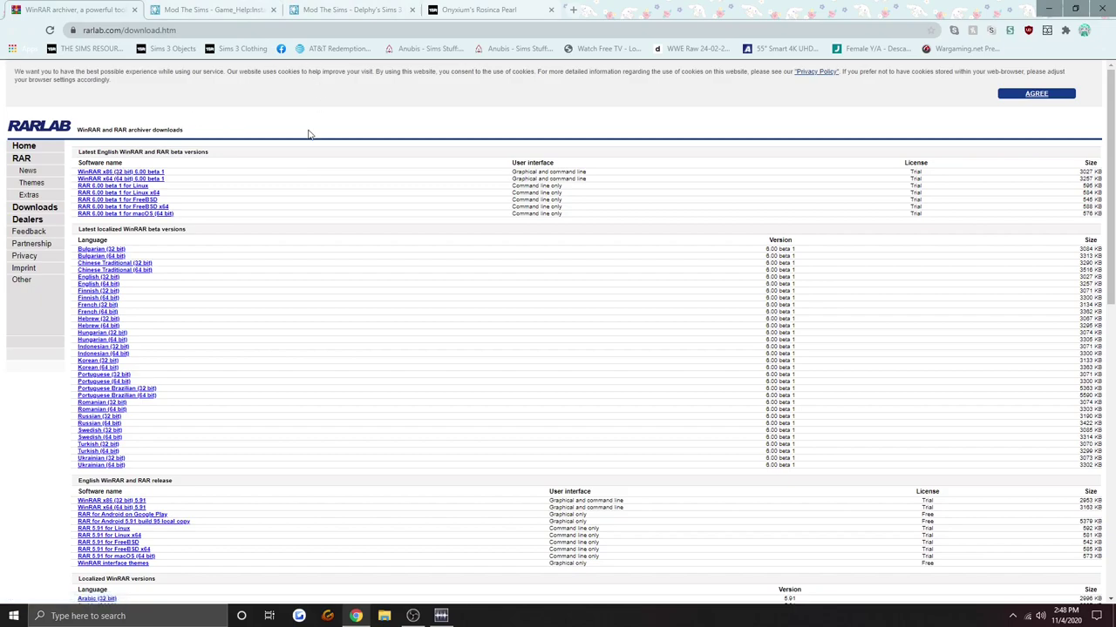
pyautogui.click(119, 179)
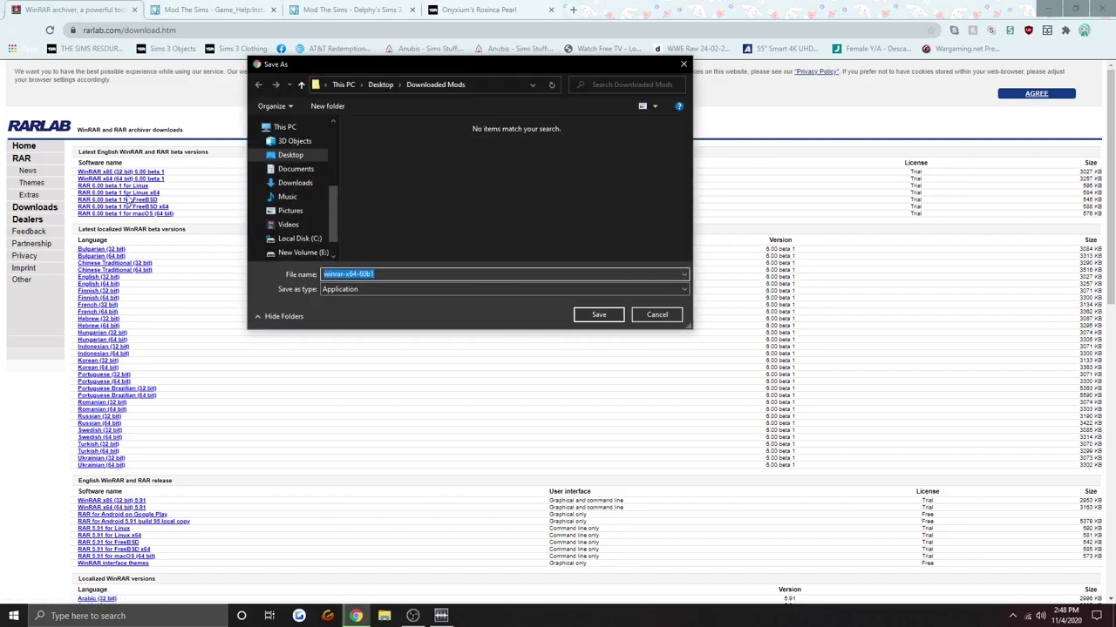
pyautogui.click(300, 252)
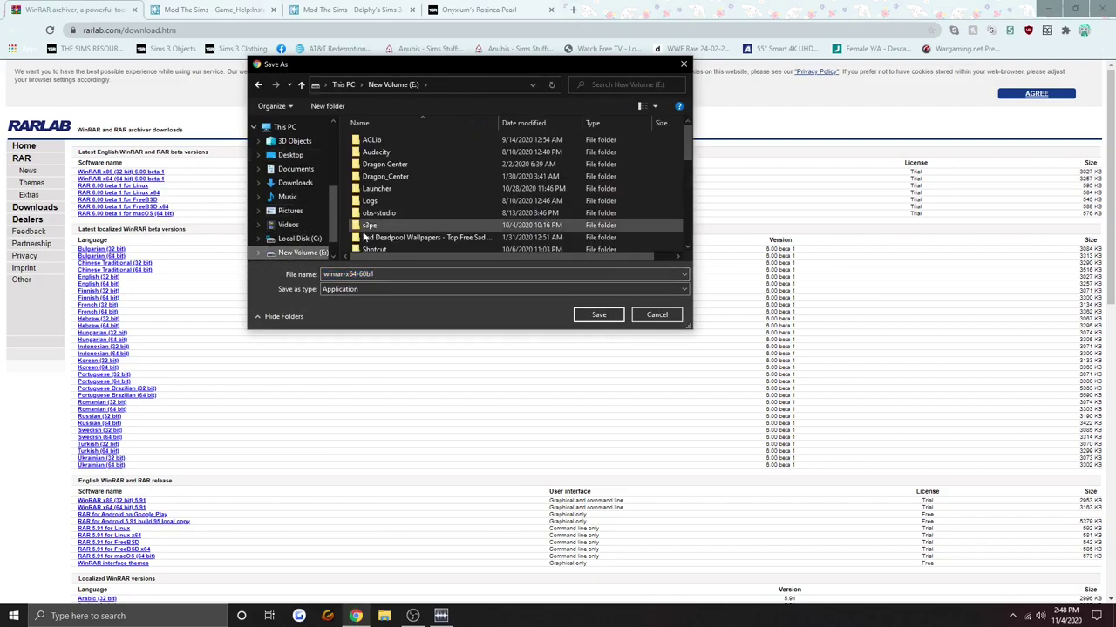
pyautogui.scroll(-1, 296, 229)
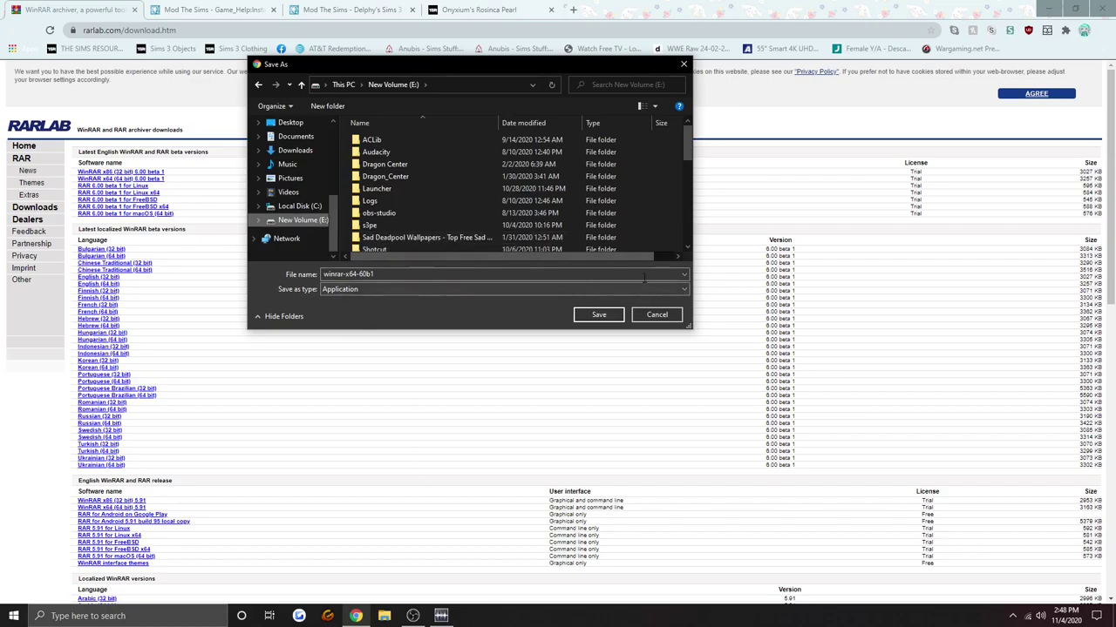
pyautogui.click(683, 64)
pyautogui.scroll(-2, 168, 193)
pyautogui.scroll(2, 168, 193)
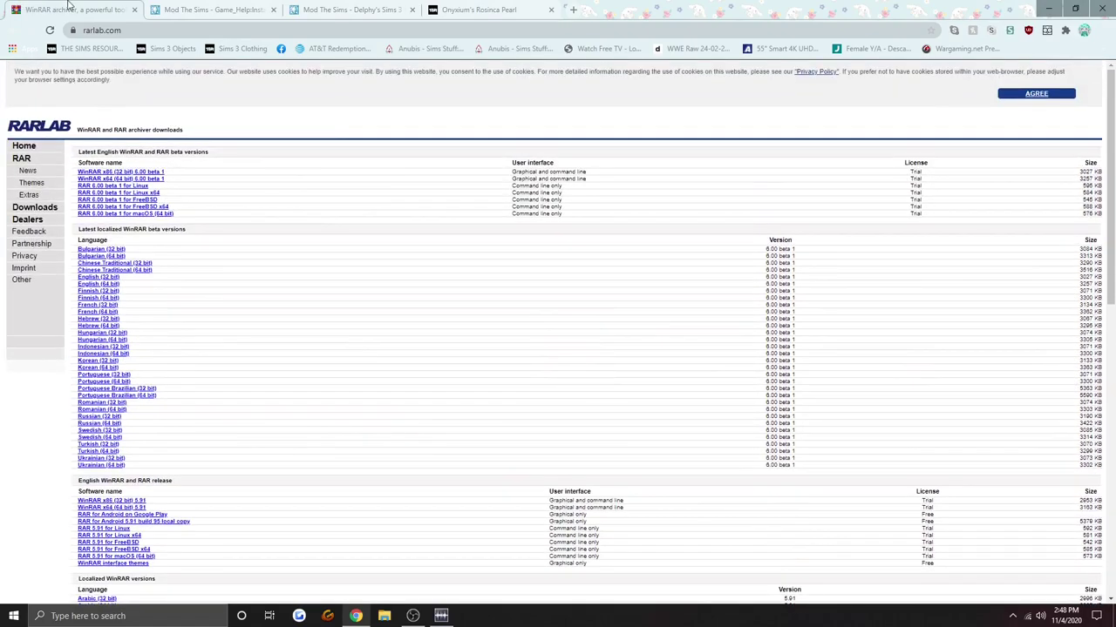
# - Scroll the Mod The Sims guide to Setup Folders & Files, then minimize the browser
pyautogui.click(240, 7)
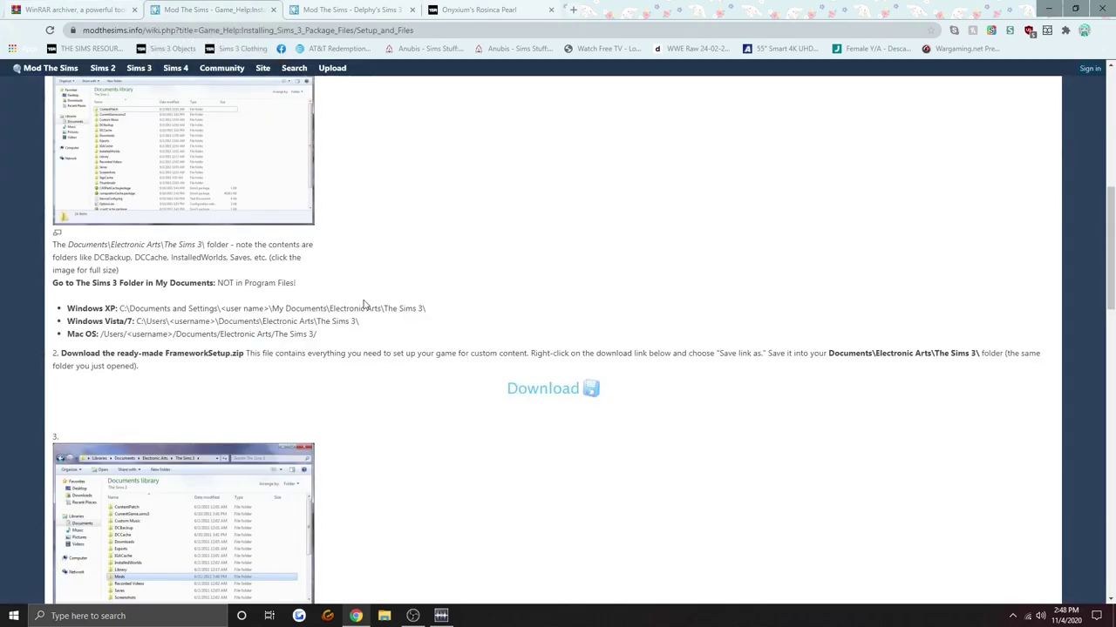
pyautogui.scroll(6, 448, 262)
pyautogui.scroll(-3, 493, 268)
pyautogui.scroll(-2, 491, 271)
pyautogui.scroll(1, 489, 276)
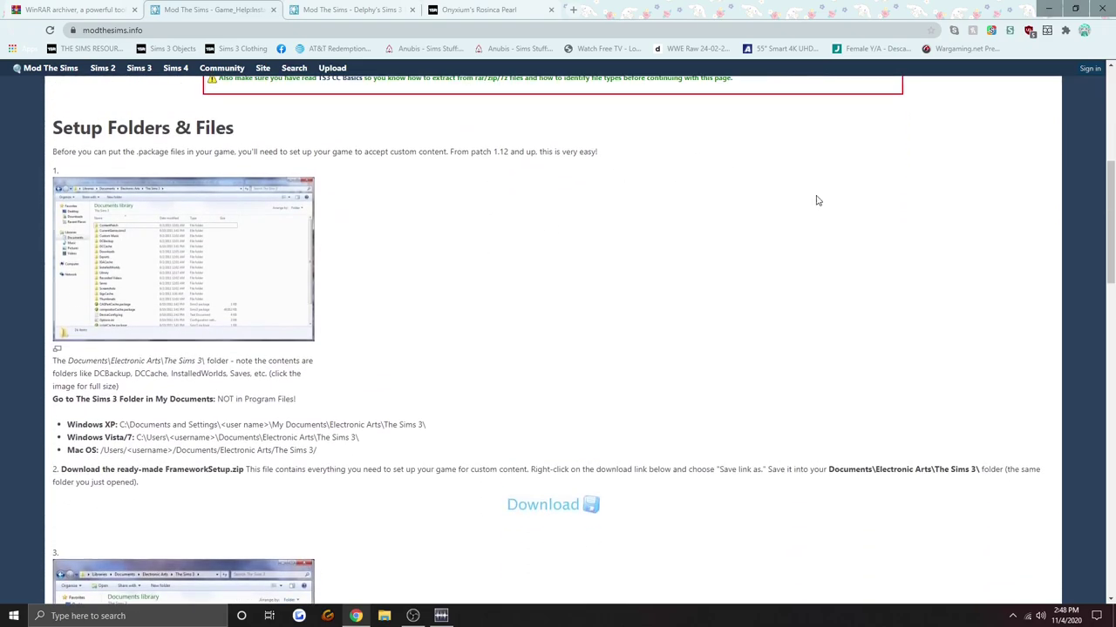
pyautogui.click(1054, 9)
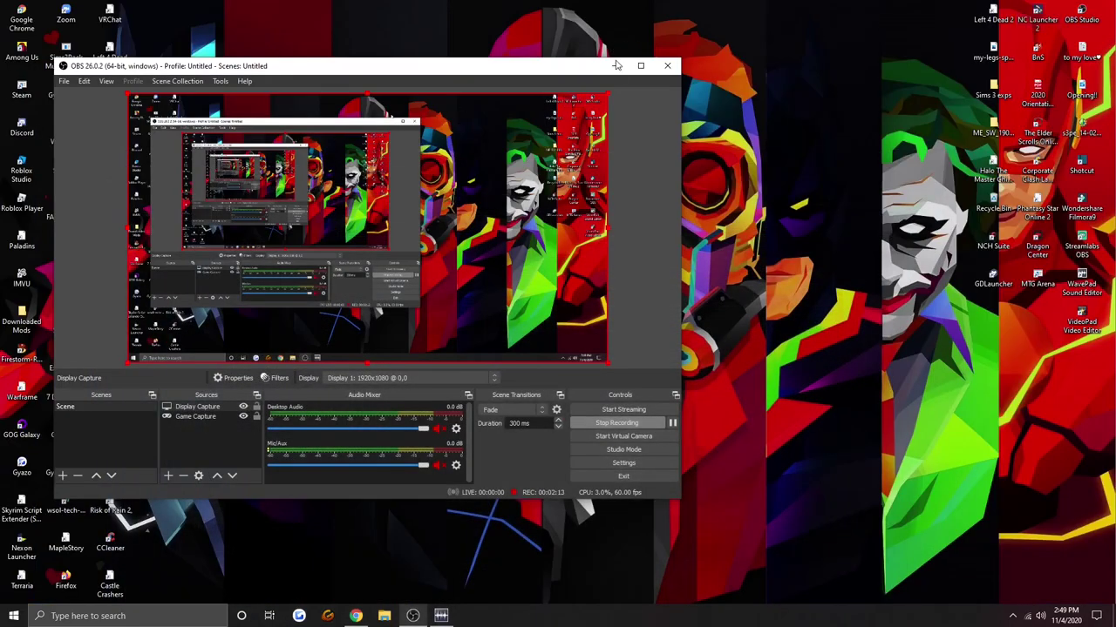
pyautogui.click(614, 51)
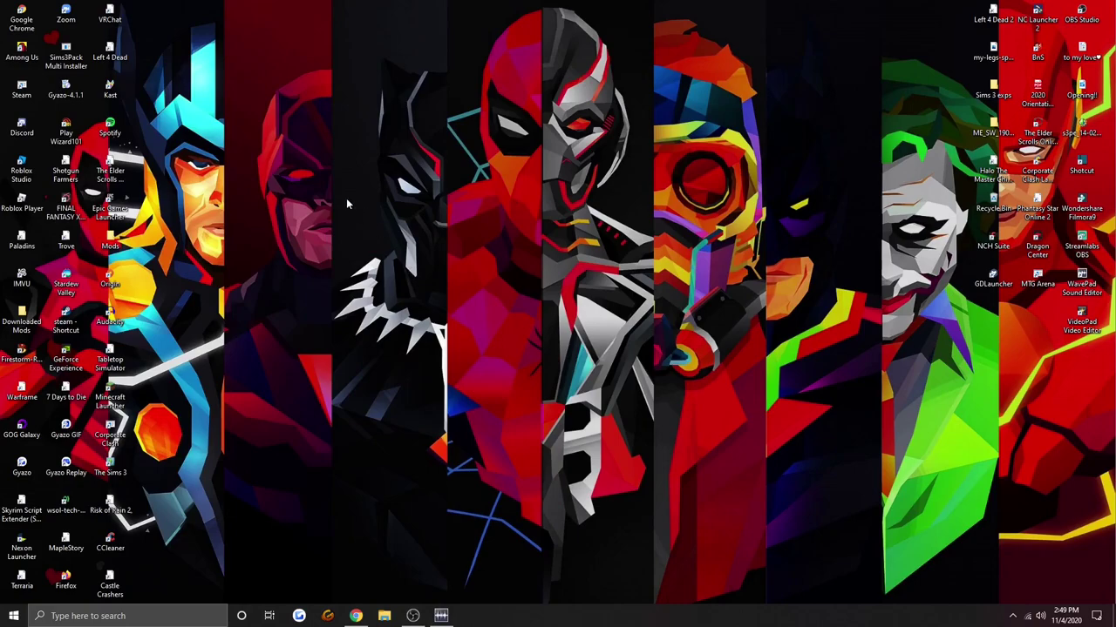
pyautogui.click(25, 314)
pyautogui.doubleClick(22, 318)
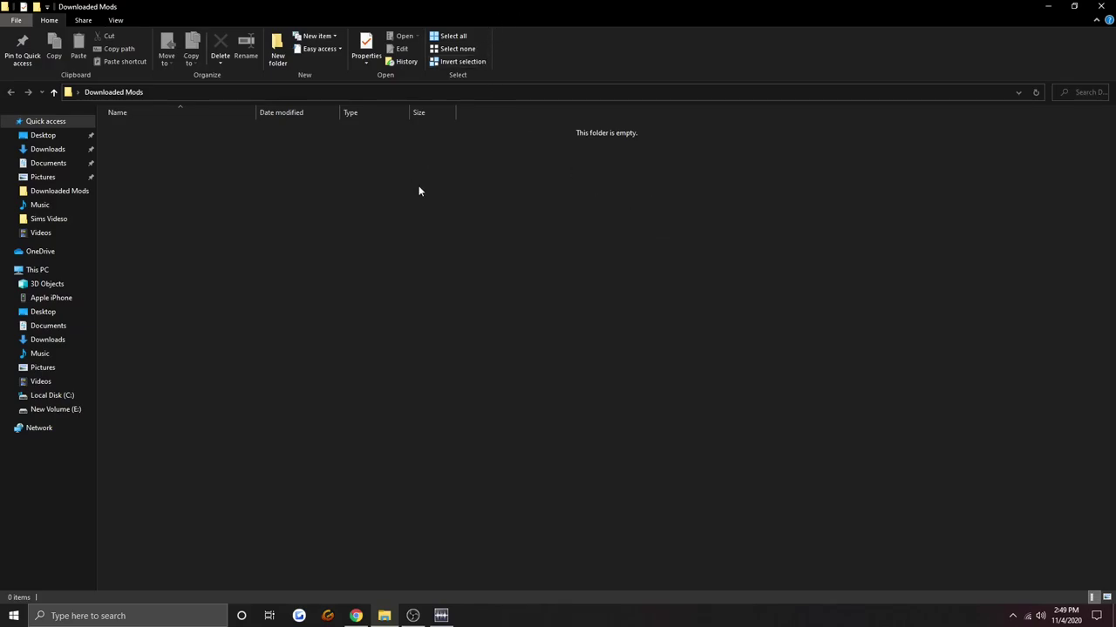
pyautogui.click(1103, 7)
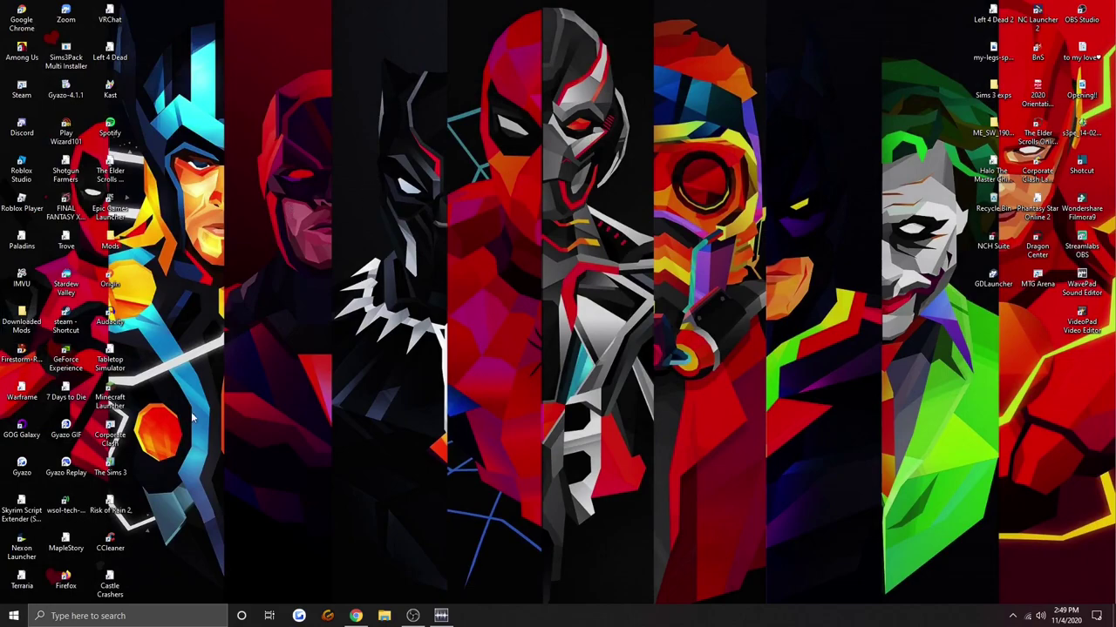
# - Create a desktop folder named 'Custom Content Sims 3', then delete it again
pyautogui.rightClick(267, 230)
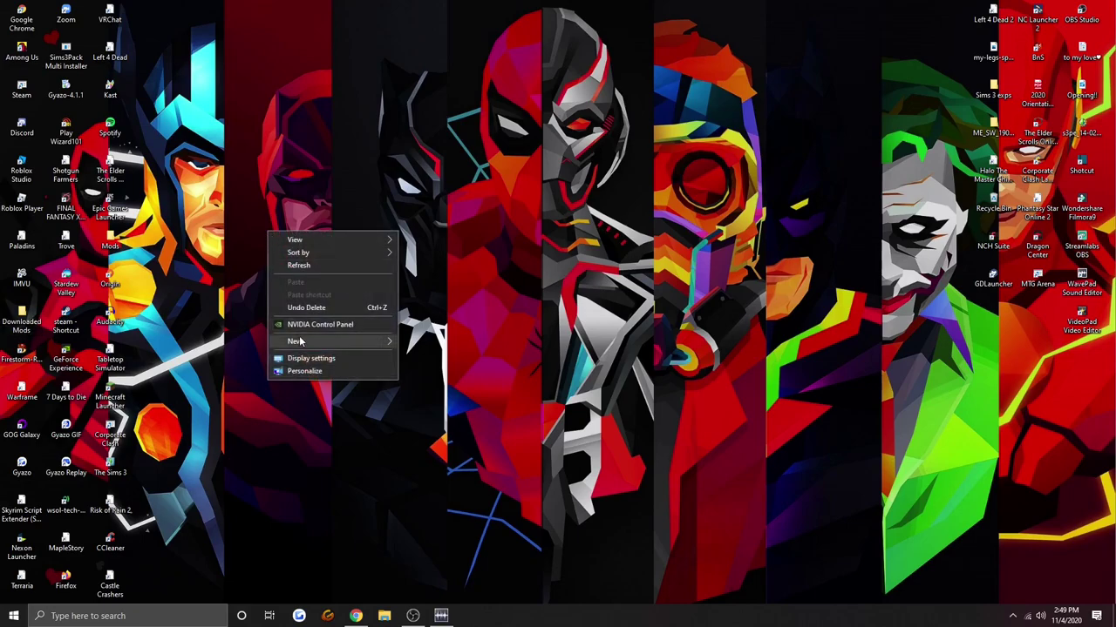
pyautogui.moveTo(299, 341)
pyautogui.click(427, 343)
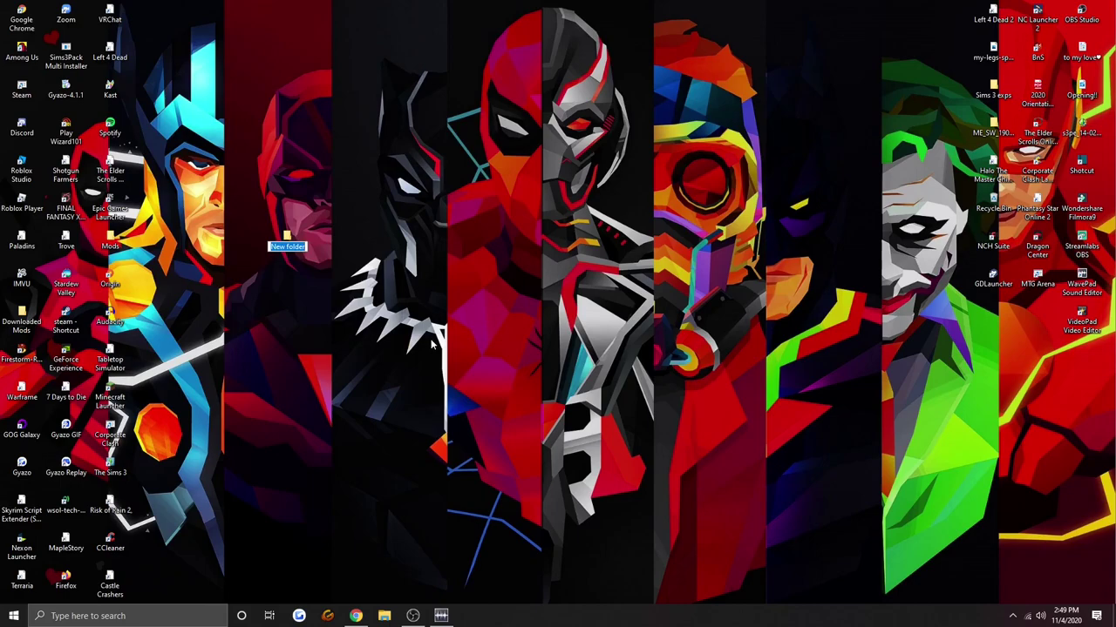
pyautogui.write('Custom Content Sims 3')
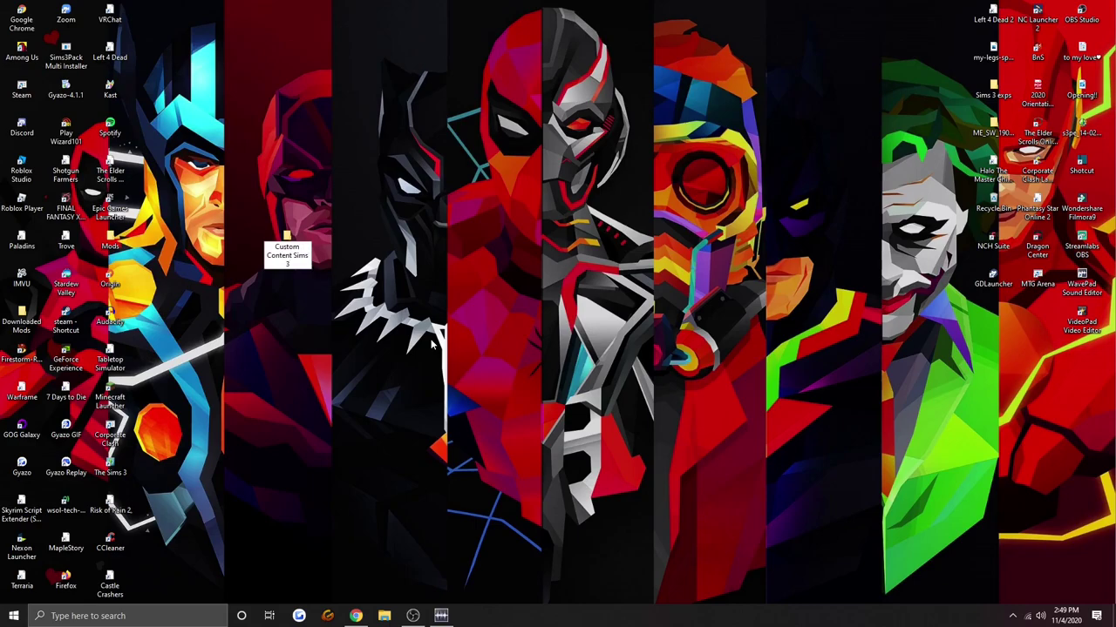
pyautogui.press('Return')
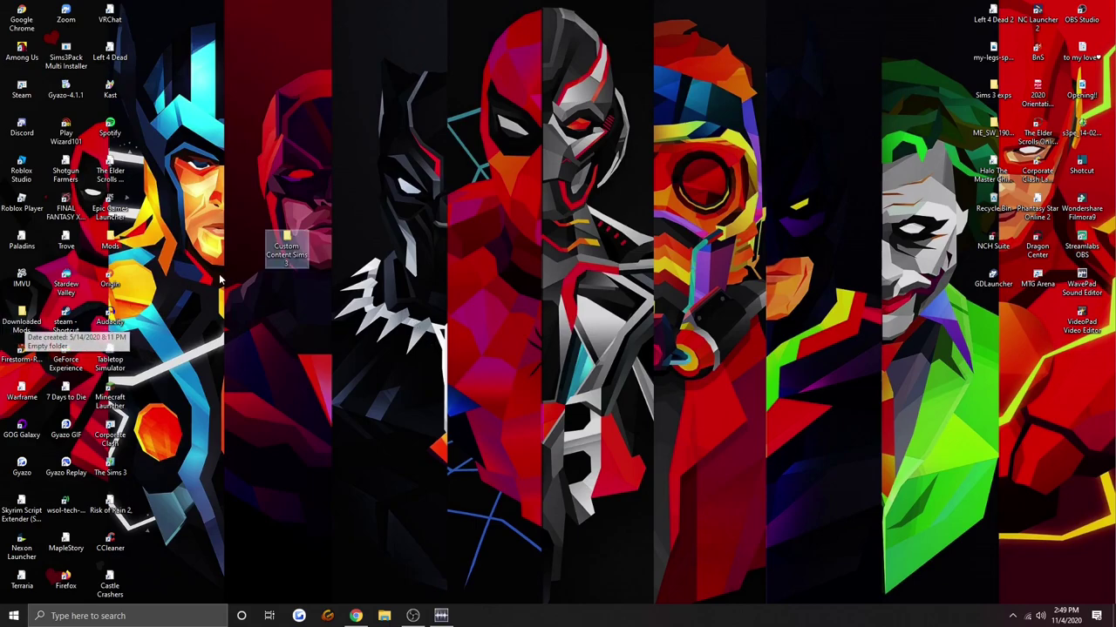
pyautogui.rightClick(288, 234)
pyautogui.click(329, 496)
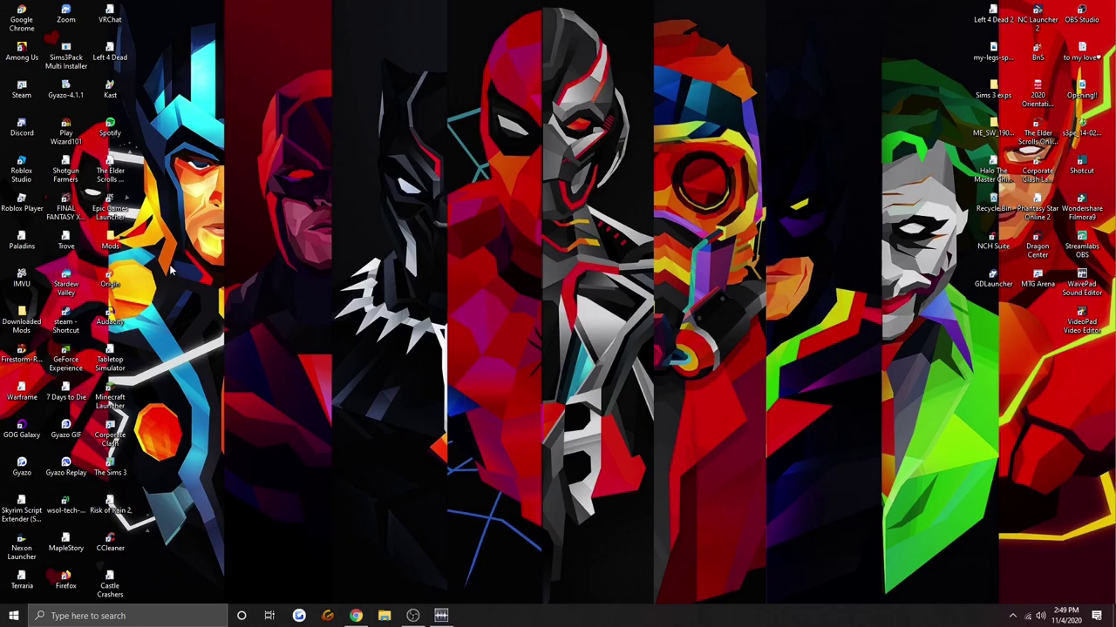
# - Open Downloaded Mods in a smaller, taller window at the top-left, then minimize it
pyautogui.doubleClick(21, 319)
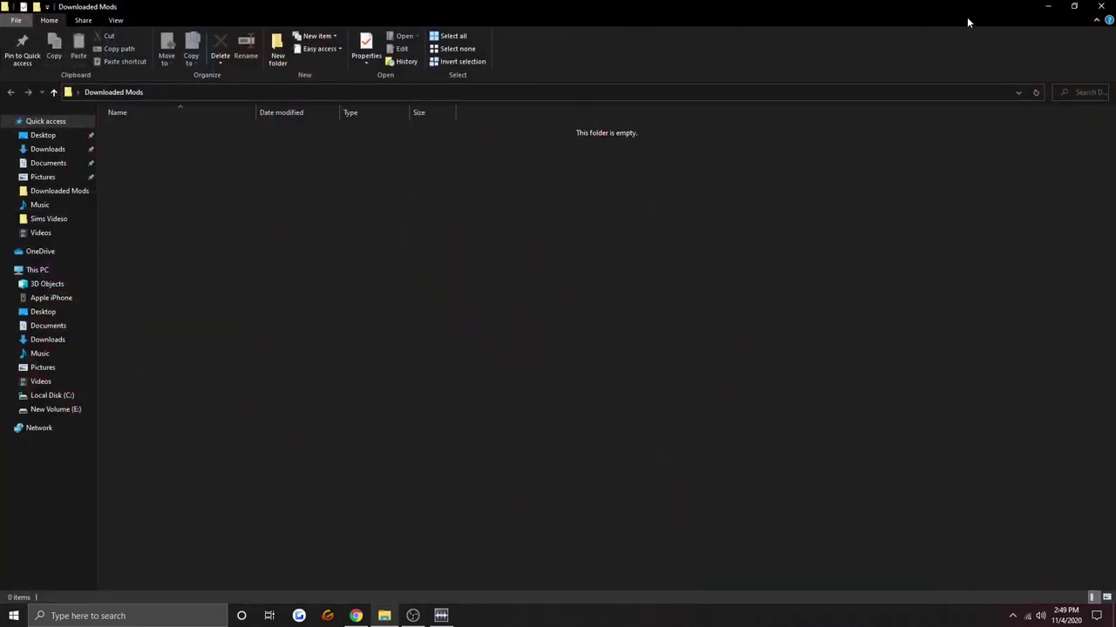
pyautogui.moveTo(958, 9); pyautogui.dragTo(809, 58)
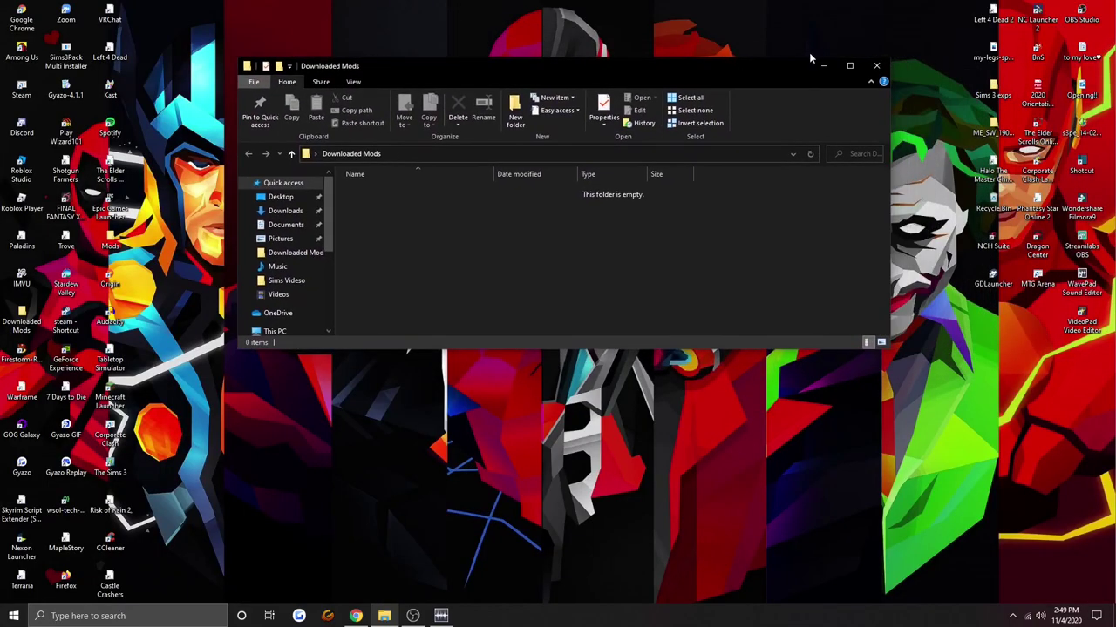
pyautogui.moveTo(521, 349); pyautogui.dragTo(508, 504)
pyautogui.moveTo(558, 73); pyautogui.dragTo(349, 12)
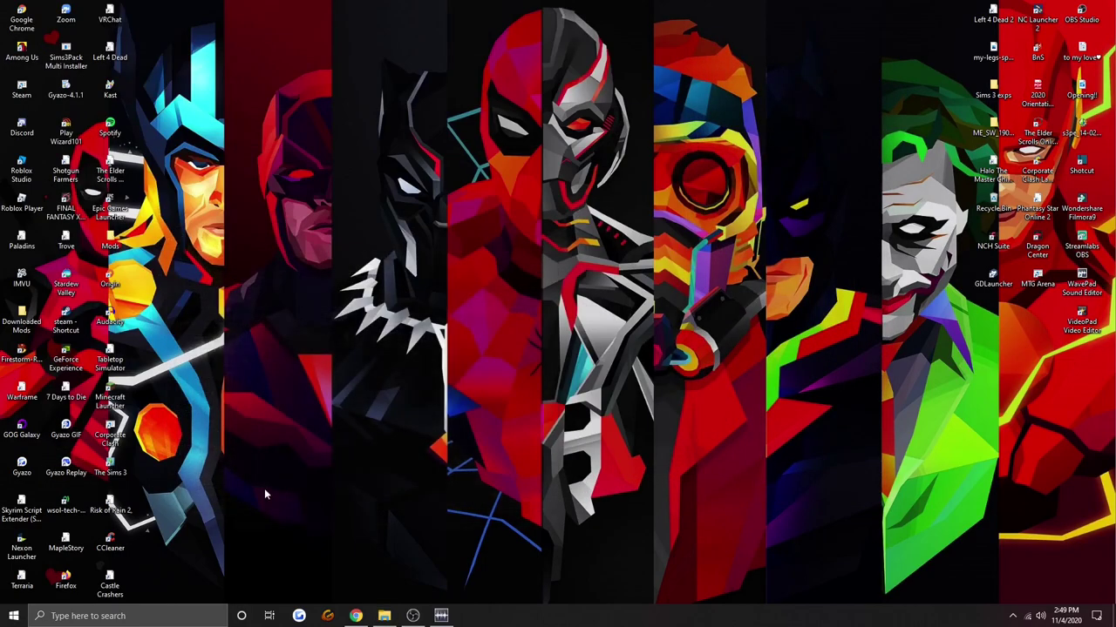
pyautogui.click(615, 9)
# - Save the FrameworkSetup link with Save link as into Desktop\Downloaded Mods
pyautogui.click(358, 610)
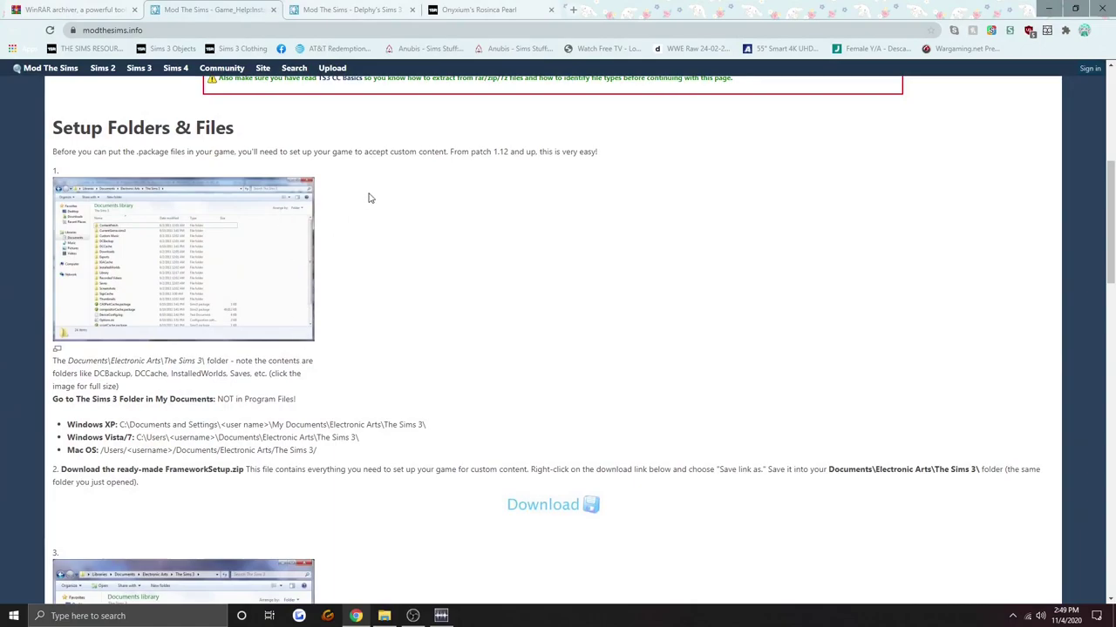
pyautogui.scroll(5, 373, 249)
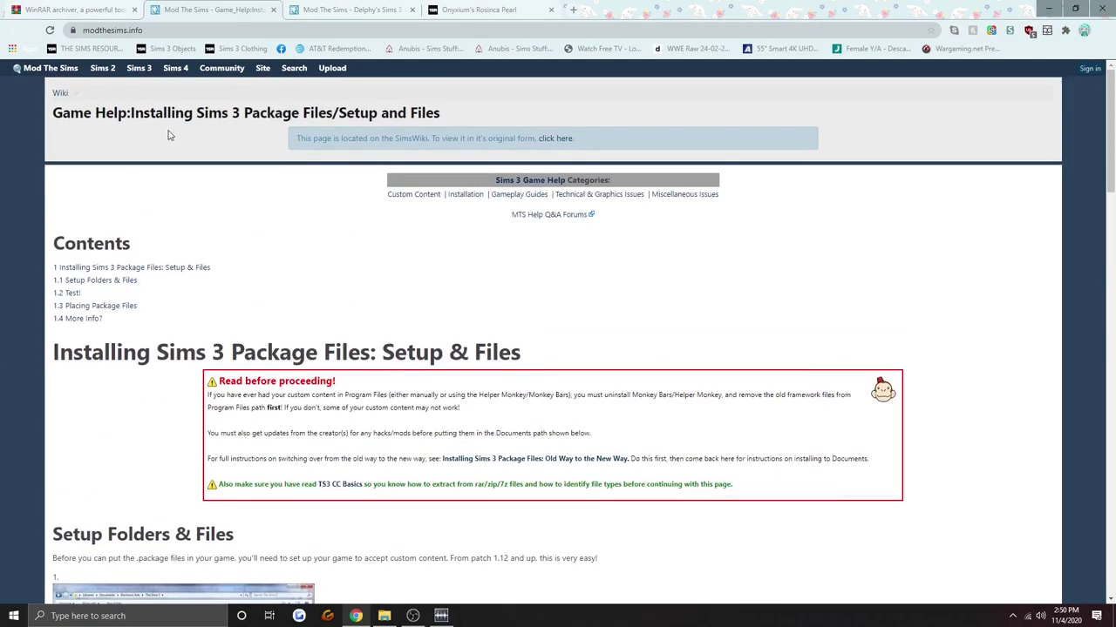
pyautogui.scroll(-3, 332, 283)
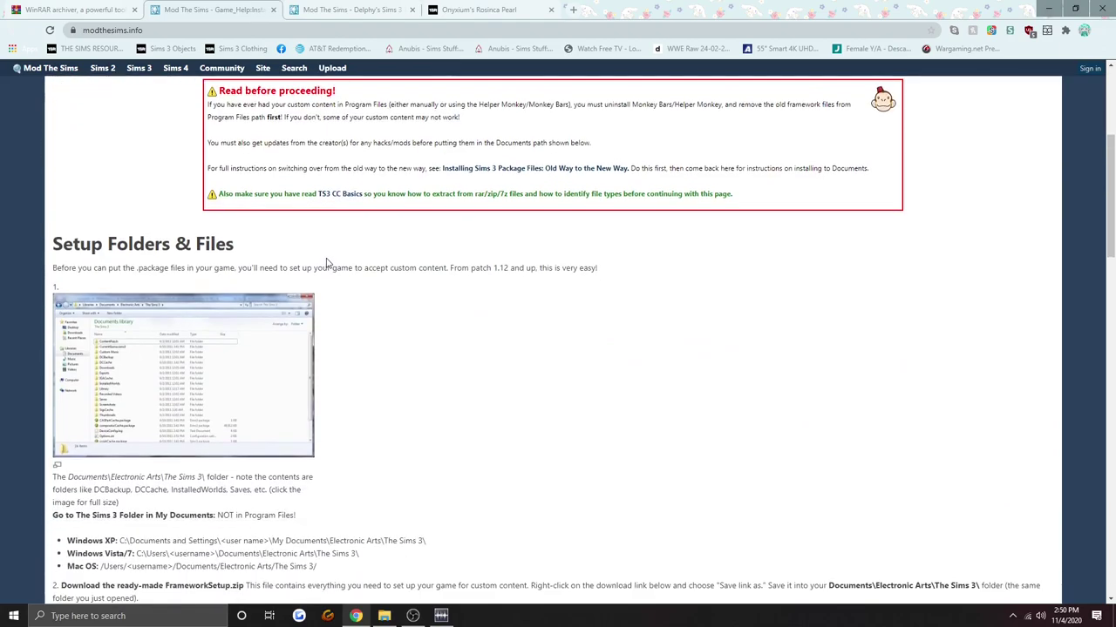
pyautogui.scroll(-3, 326, 263)
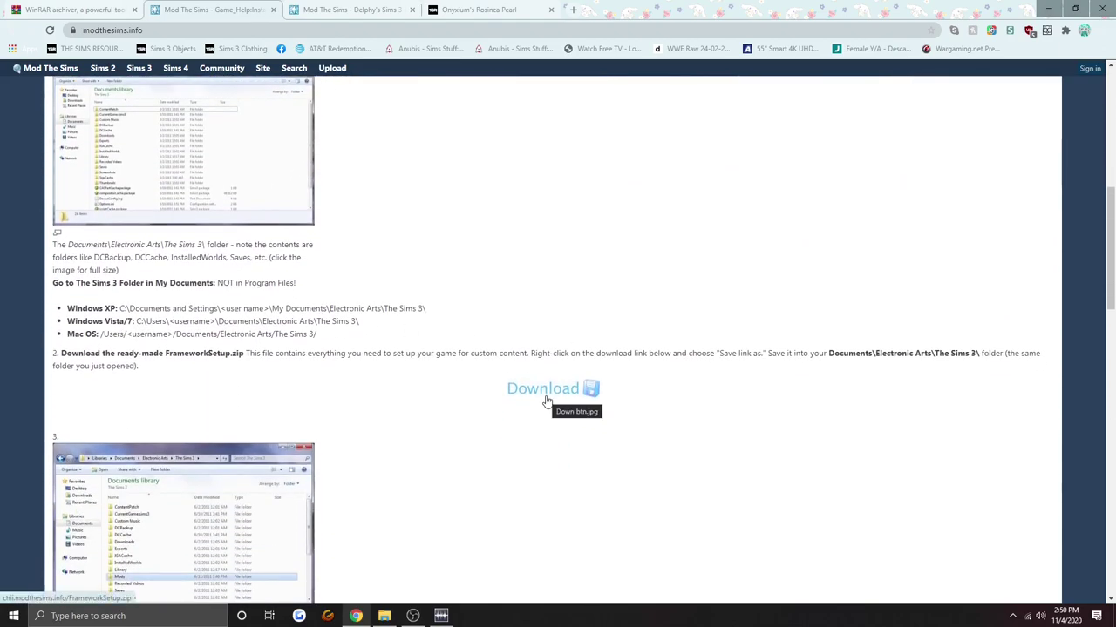
pyautogui.rightClick(546, 401)
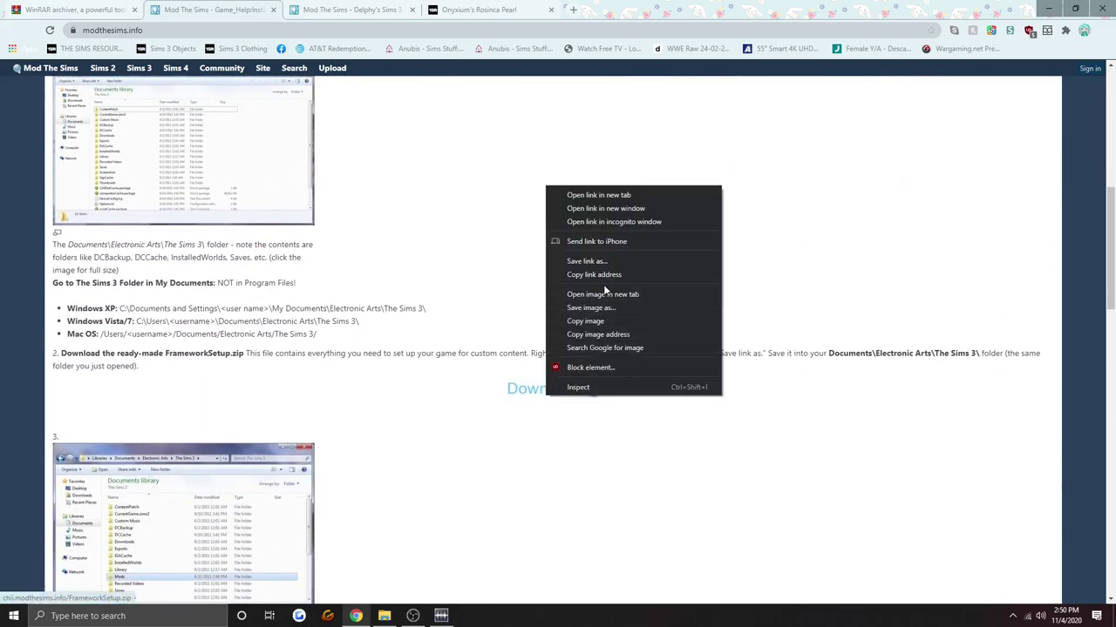
pyautogui.click(591, 261)
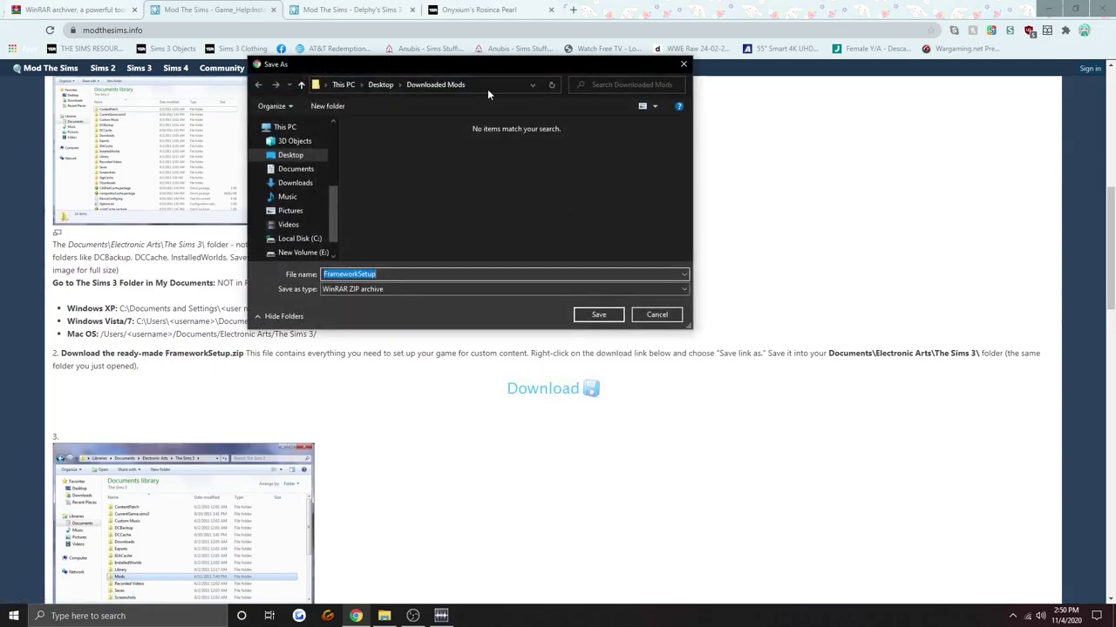
pyautogui.moveTo(483, 68); pyautogui.dragTo(521, 76)
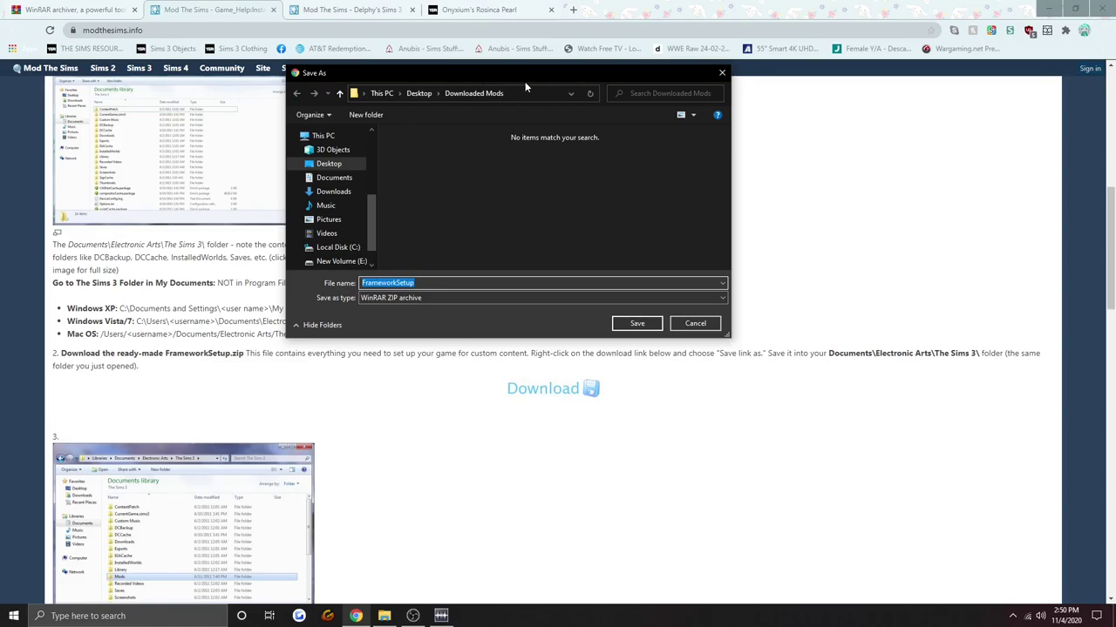
pyautogui.click(328, 165)
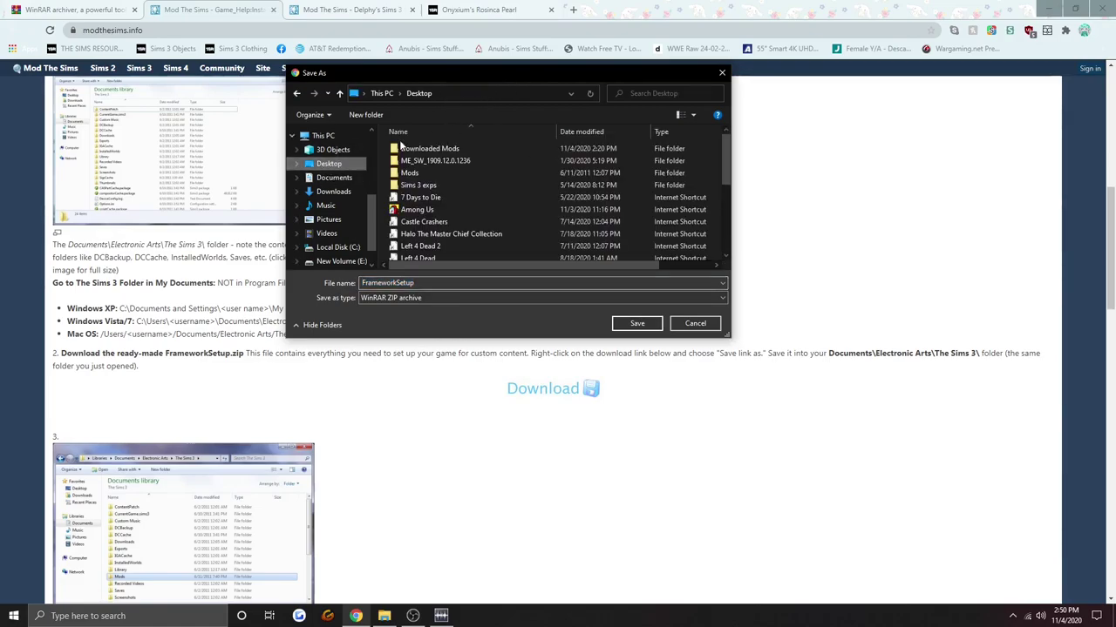
pyautogui.click(425, 149)
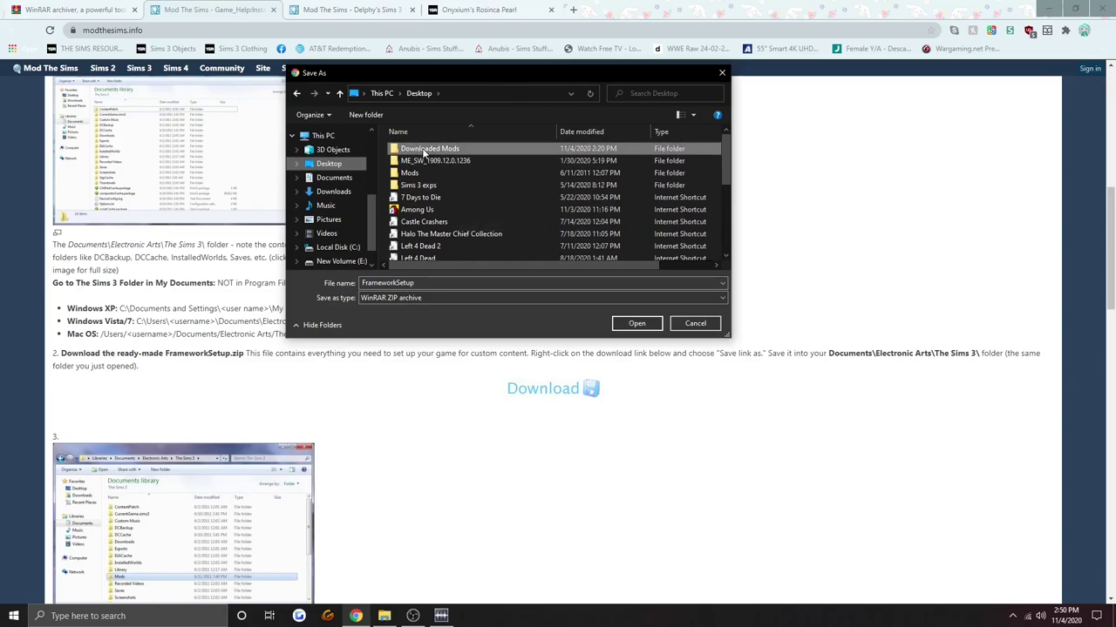
pyautogui.click(633, 323)
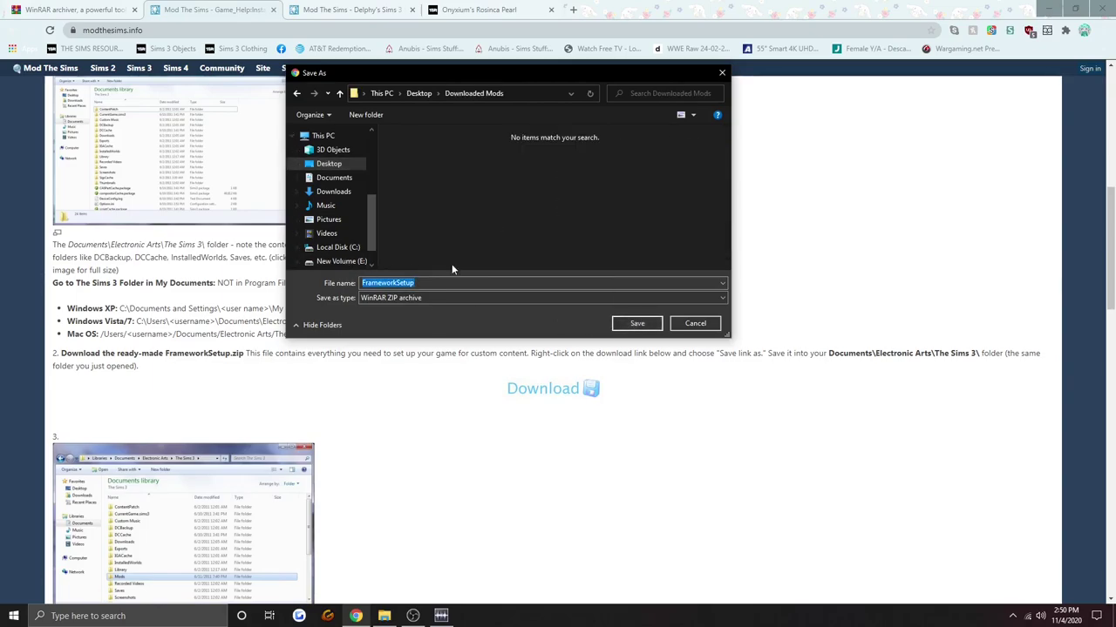
pyautogui.click(635, 322)
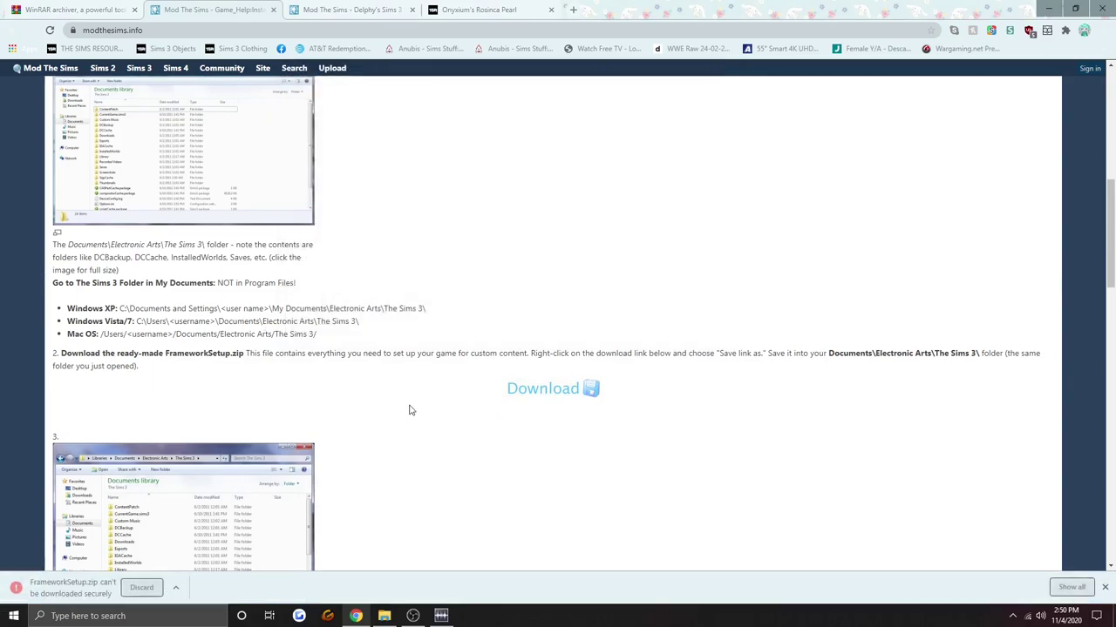
# - Keep the blocked FrameworkSetup.zip download and show Downloaded Mods maximized in File Explorer
pyautogui.click(177, 590)
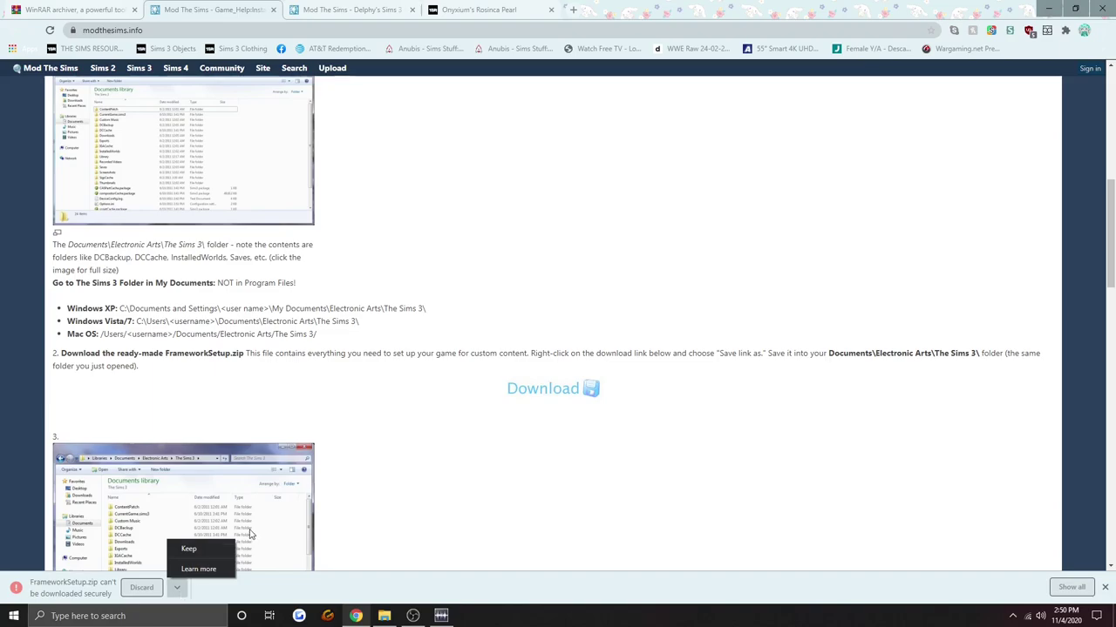
pyautogui.click(195, 548)
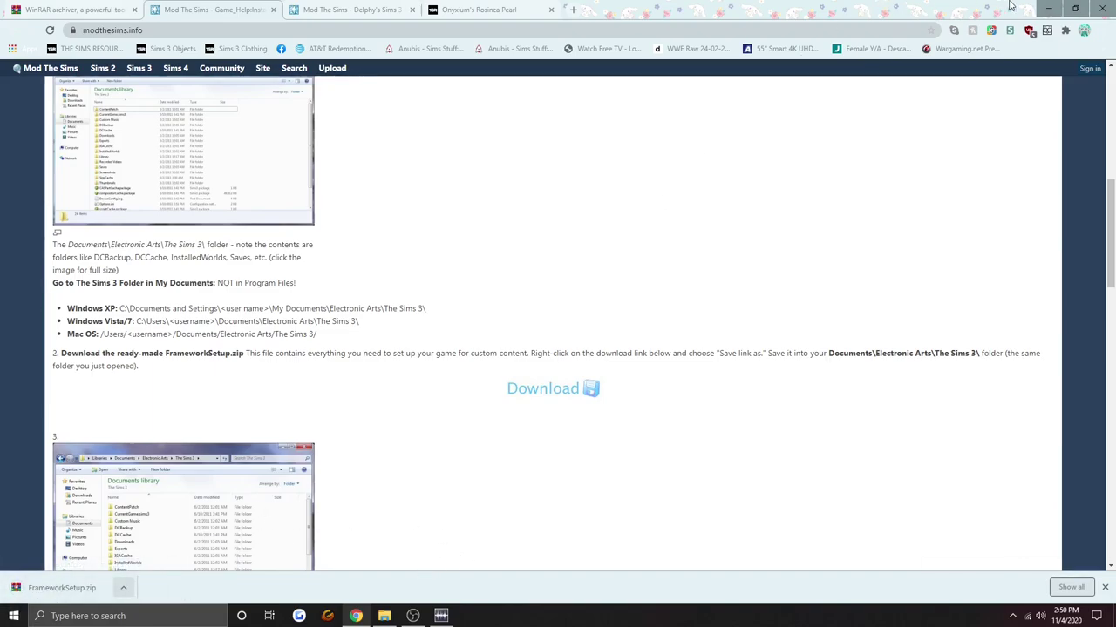
pyautogui.click(1049, 9)
pyautogui.moveTo(384, 616)
pyautogui.click(379, 571)
pyautogui.moveTo(559, 3); pyautogui.dragTo(704, 40)
pyautogui.click(788, 43)
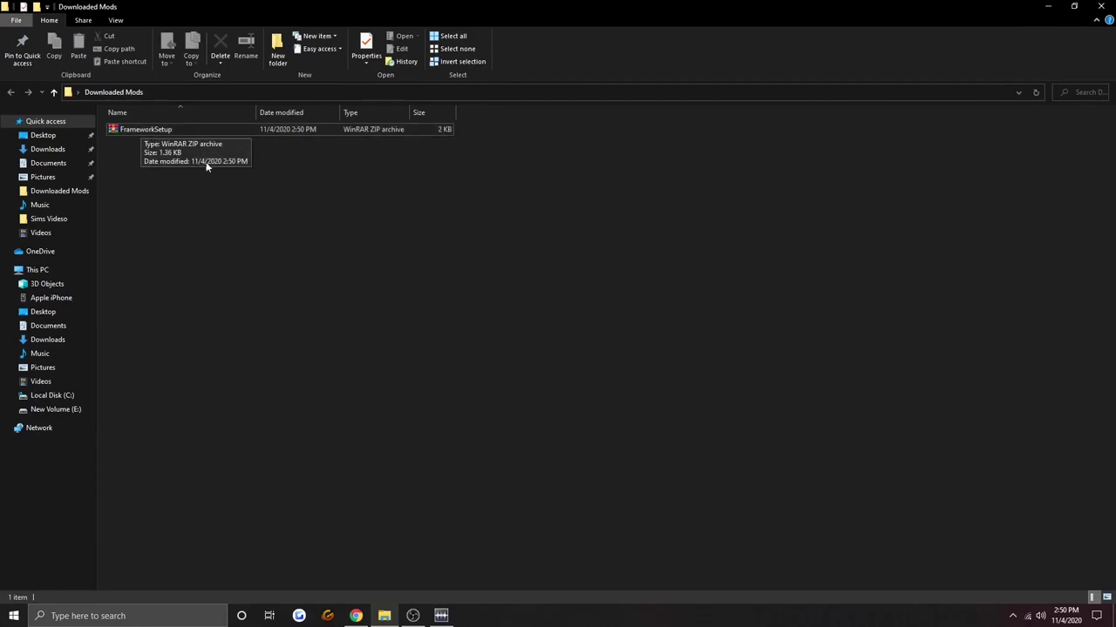
# - Extract FrameworkSetup here to get the Mods folder, then delete the FrameworkSetup zip
pyautogui.rightClick(121, 129)
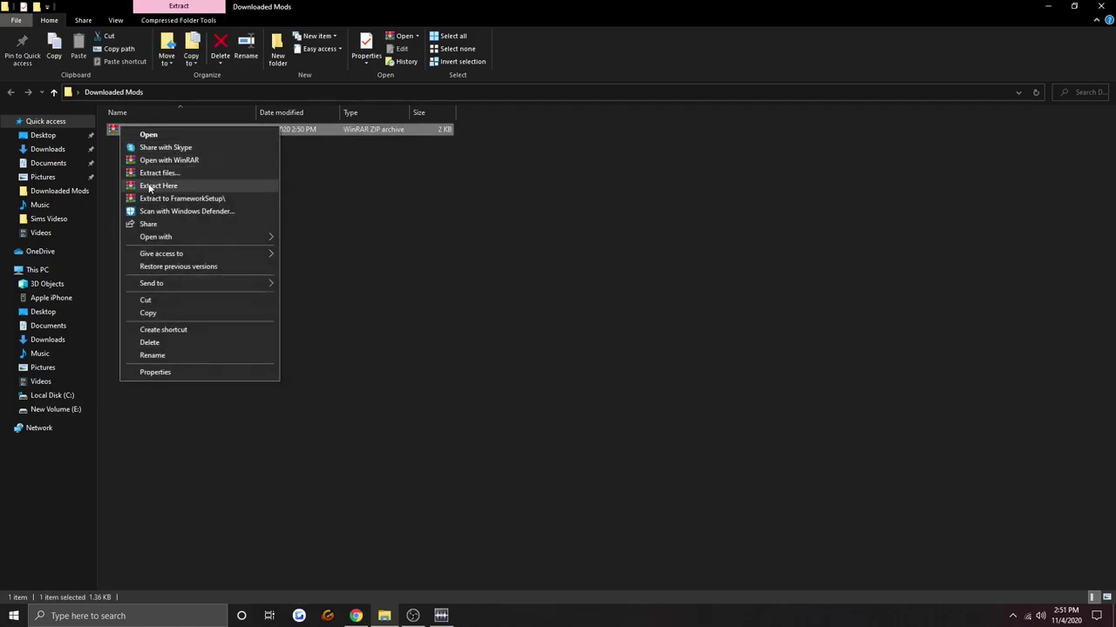
pyautogui.click(455, 185)
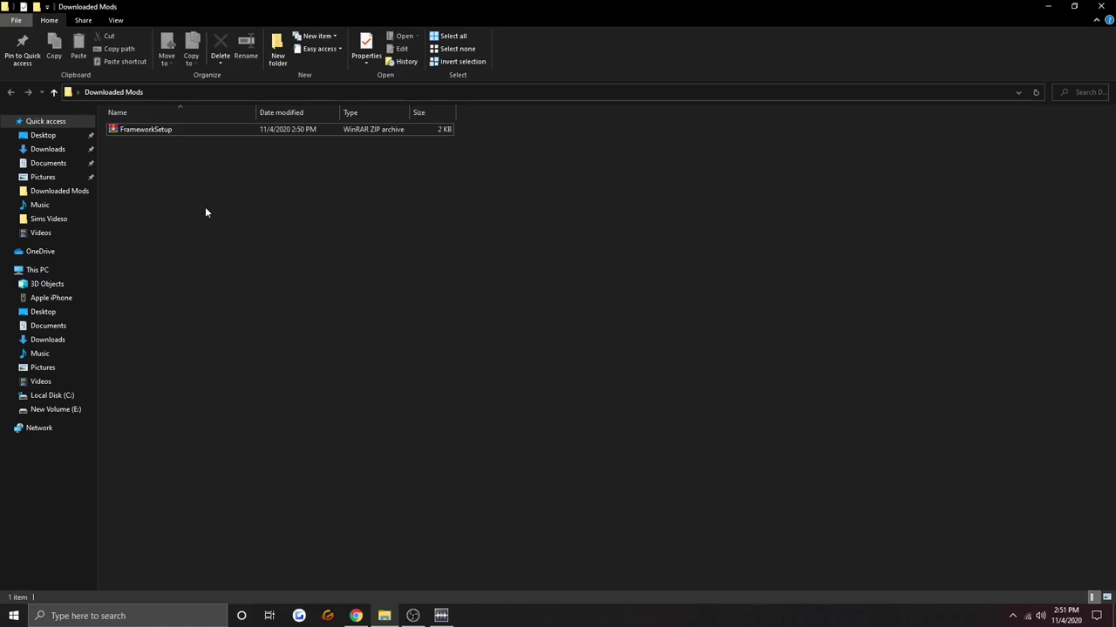
pyautogui.rightClick(143, 131)
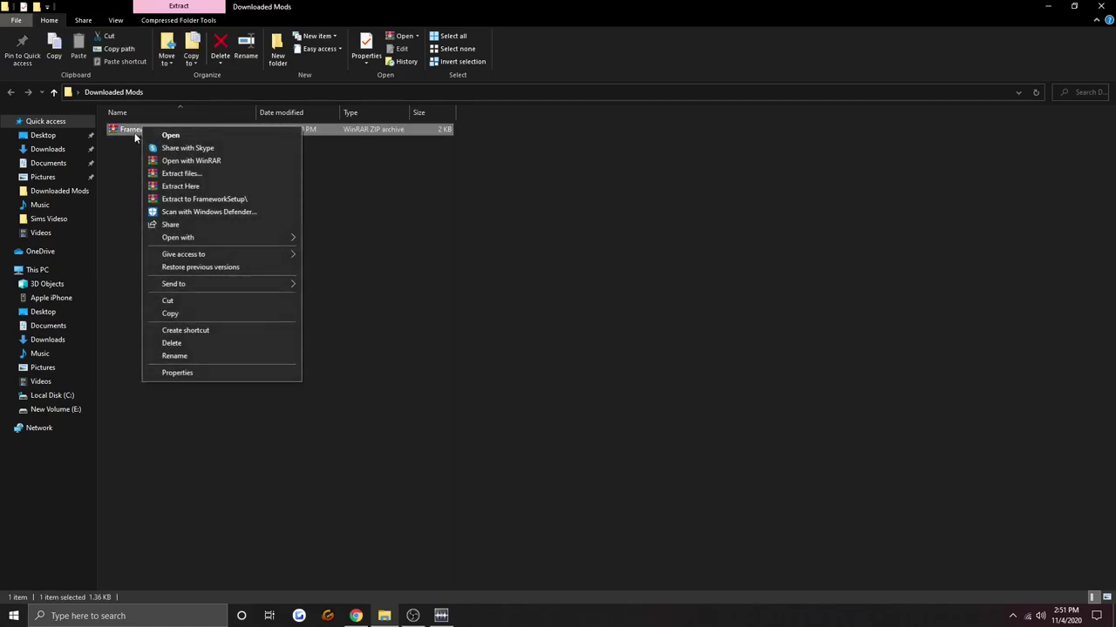
pyautogui.click(414, 234)
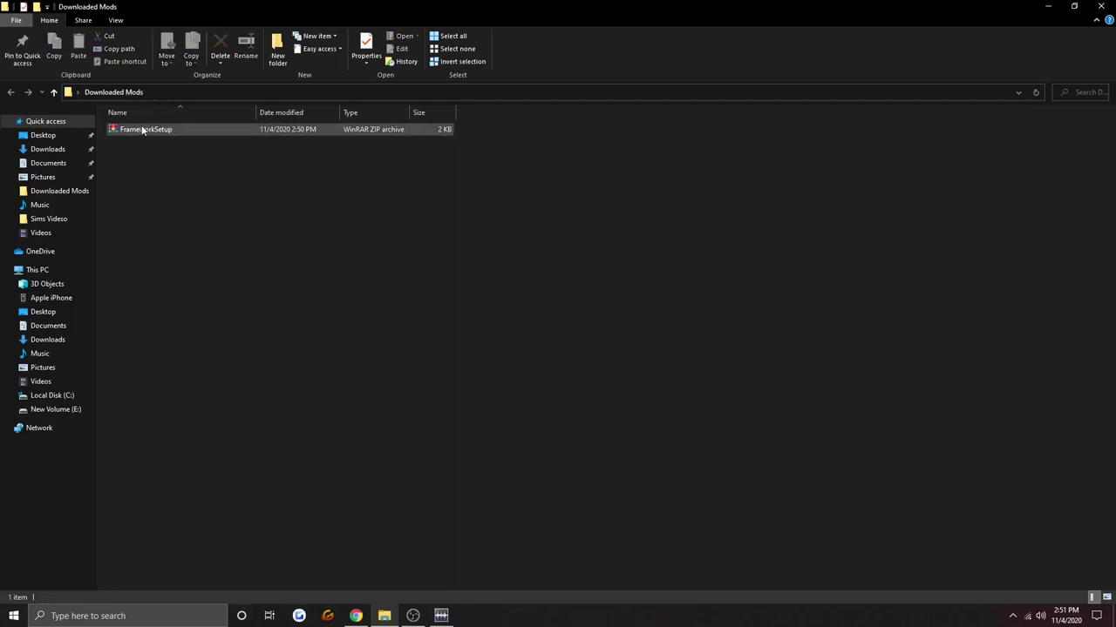
pyautogui.rightClick(144, 131)
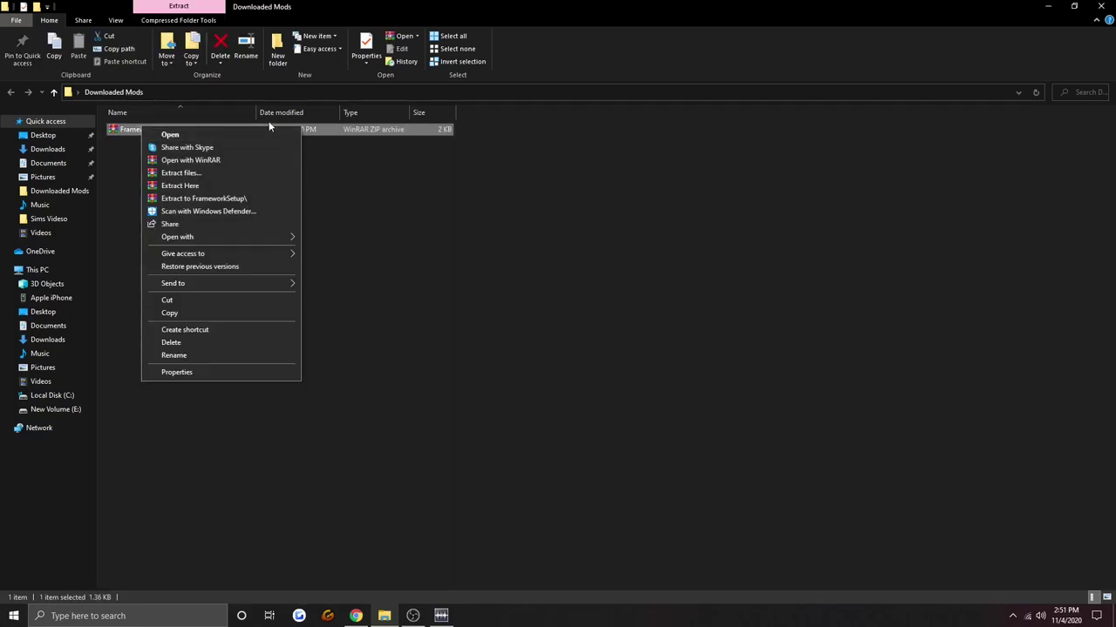
pyautogui.click(179, 185)
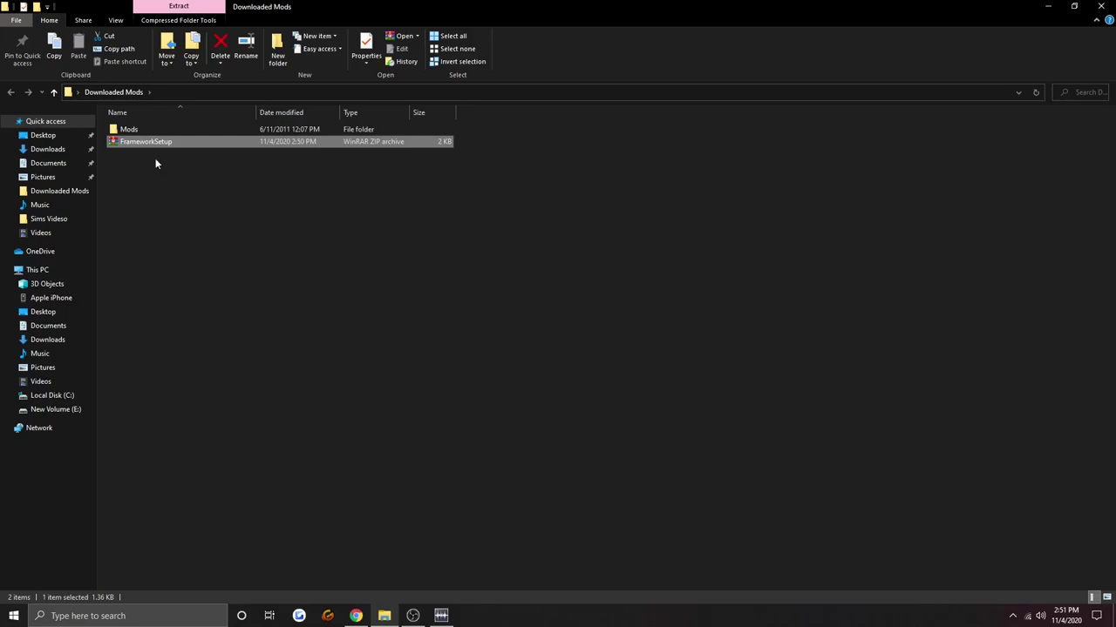
pyautogui.rightClick(138, 143)
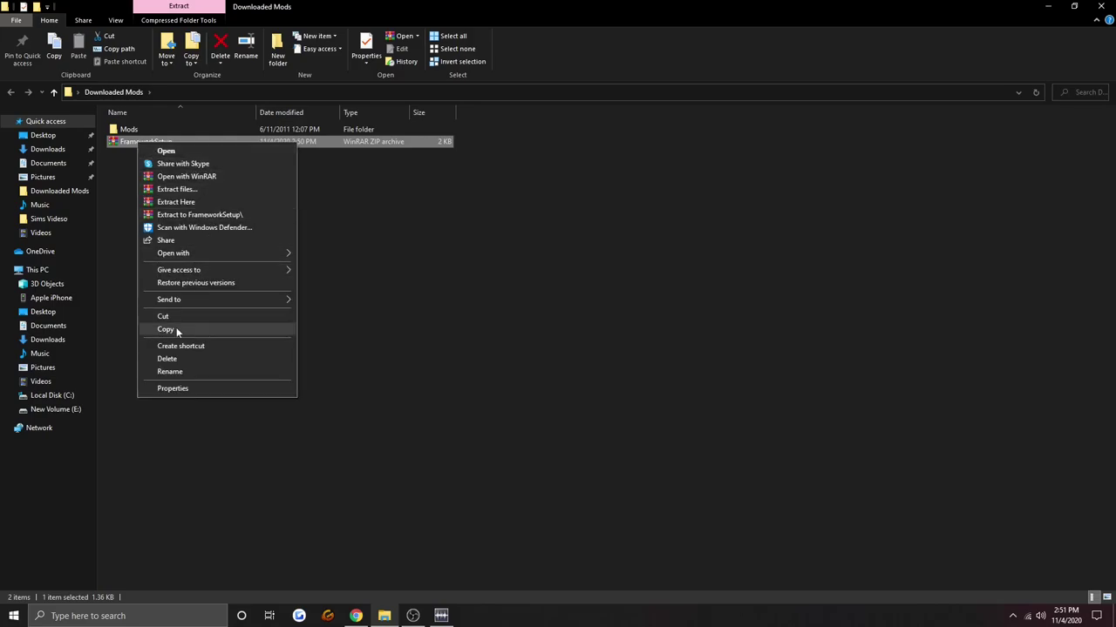
pyautogui.click(180, 356)
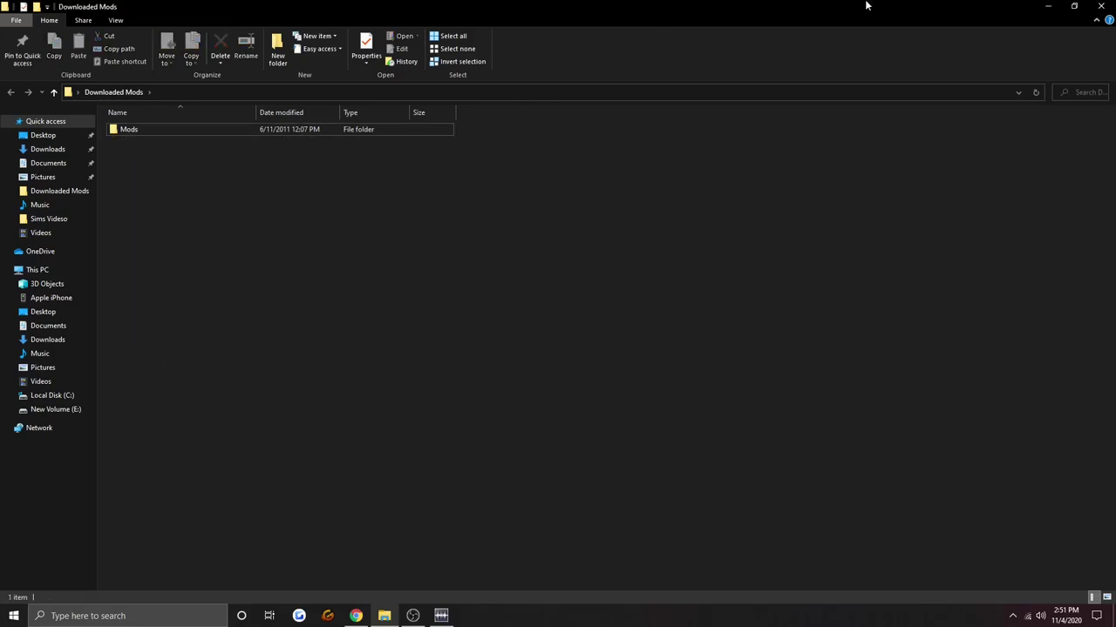
# - Restore the Downloaded Mods window and open a new File Explorer window from Windows search
pyautogui.click(1074, 7)
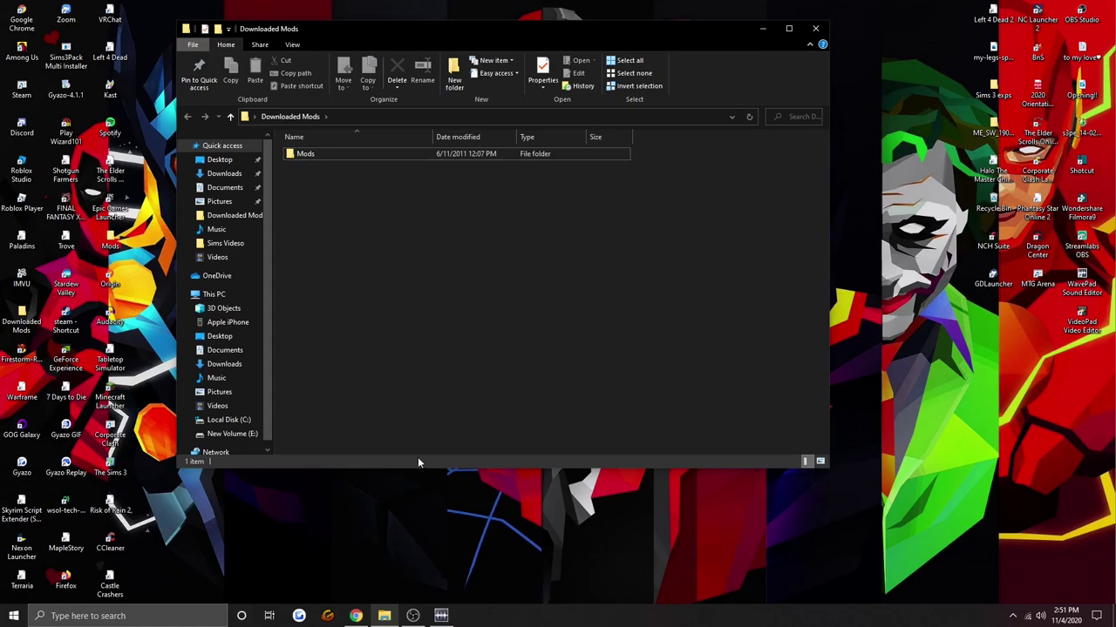
pyautogui.click(111, 616)
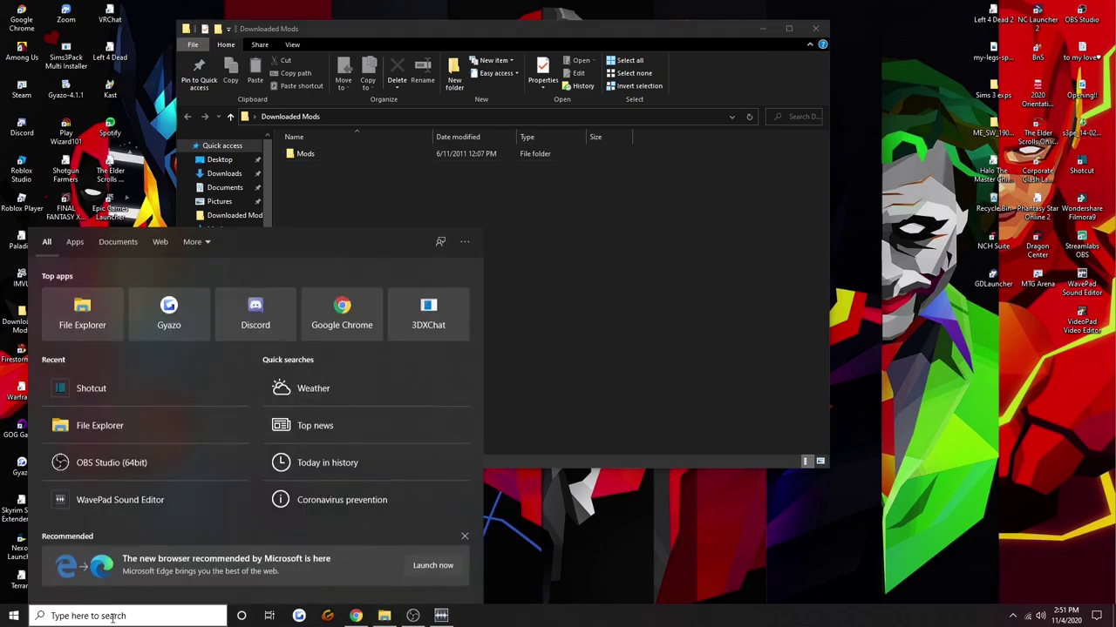
pyautogui.write('file')
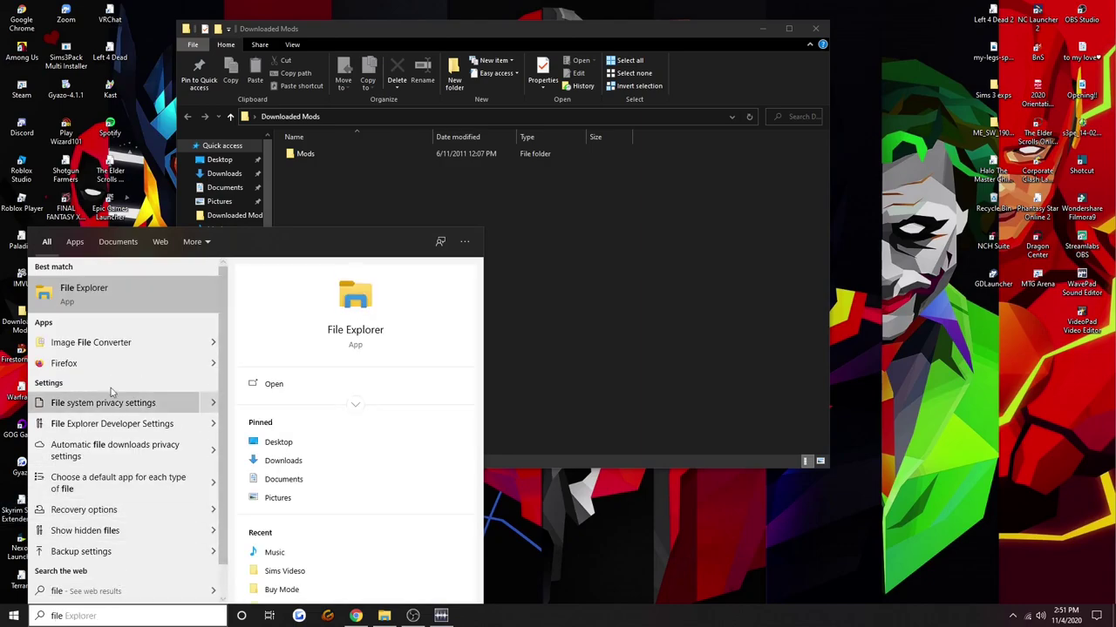
pyautogui.click(129, 296)
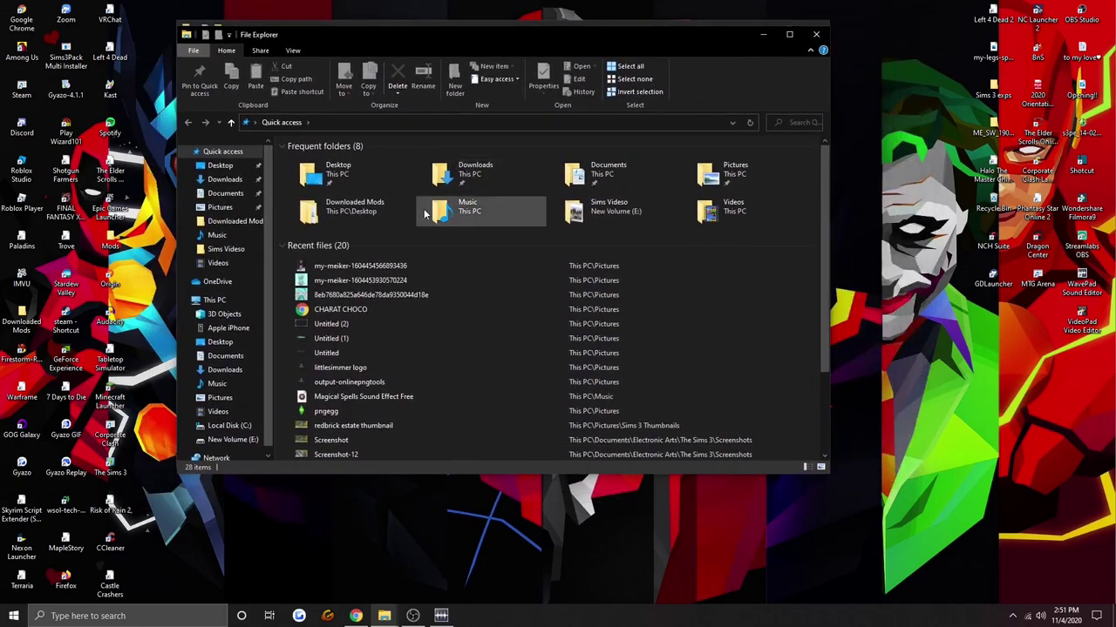
# - Open Documents\Electronic Arts\The Sims 3, snapped right with Downloaded Mods on the left
pyautogui.doubleClick(608, 167)
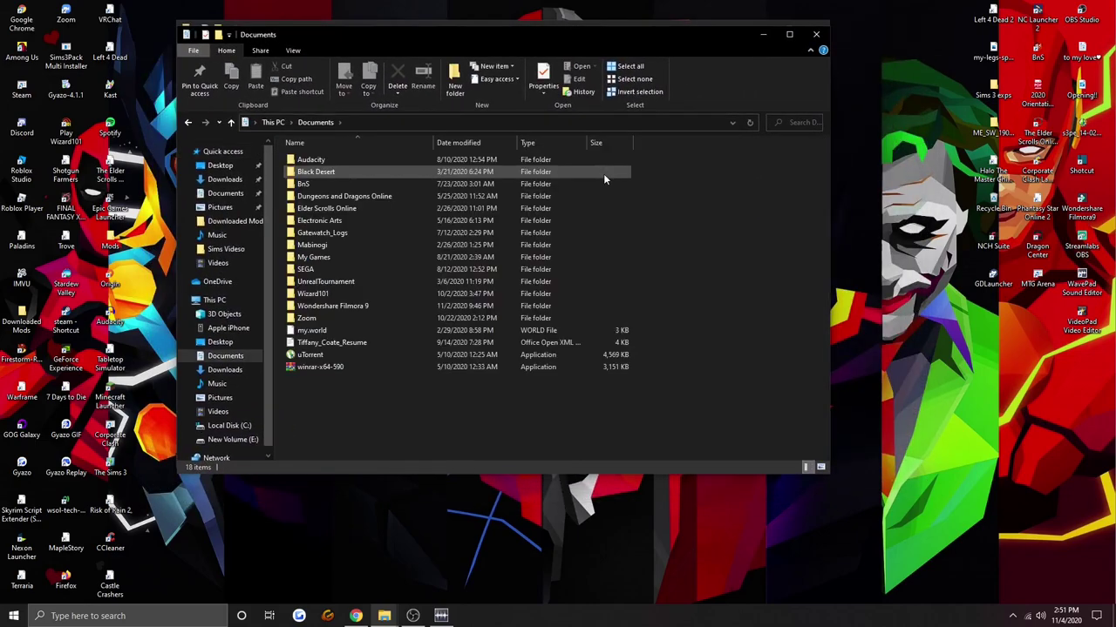
pyautogui.doubleClick(319, 219)
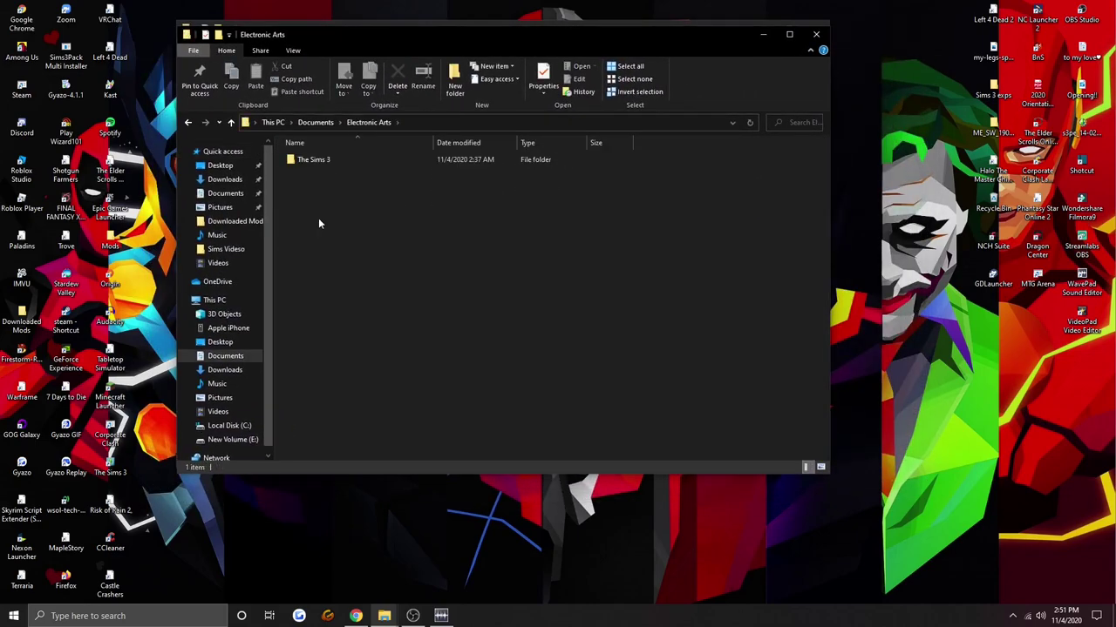
pyautogui.doubleClick(322, 161)
pyautogui.moveTo(531, 41); pyautogui.dragTo(1112, 55)
pyautogui.click(146, 202)
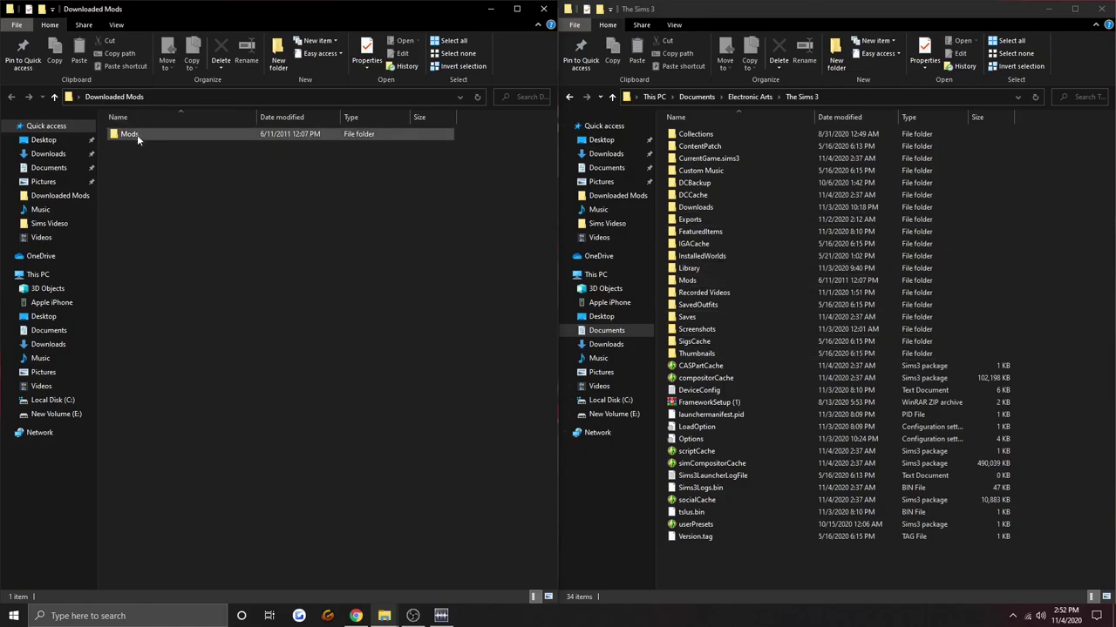
# - Drag Mods into The Sims 3, delete the leftover downloaded copy, and open The Sims 3\Mods
pyautogui.moveTo(135, 137); pyautogui.dragTo(755, 566)
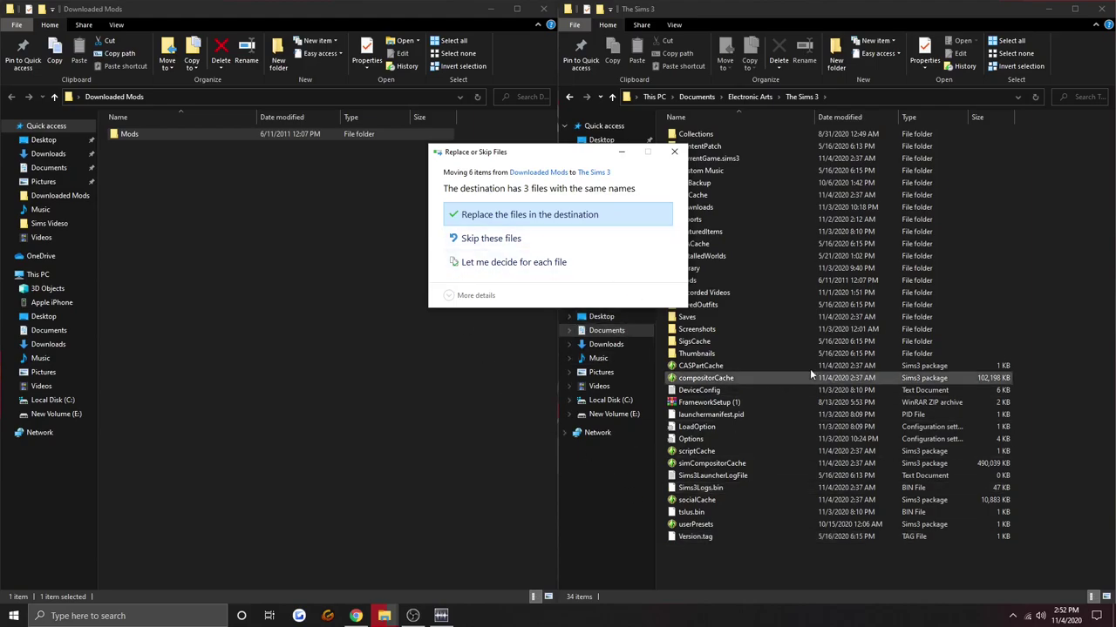
pyautogui.click(672, 154)
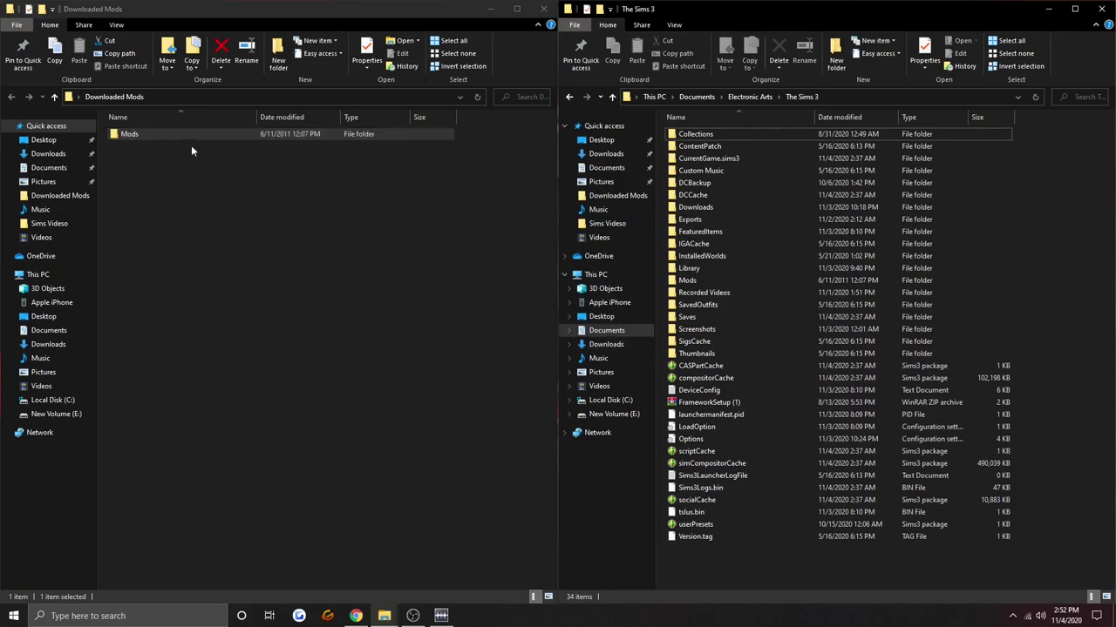
pyautogui.moveTo(129, 138); pyautogui.dragTo(251, 193)
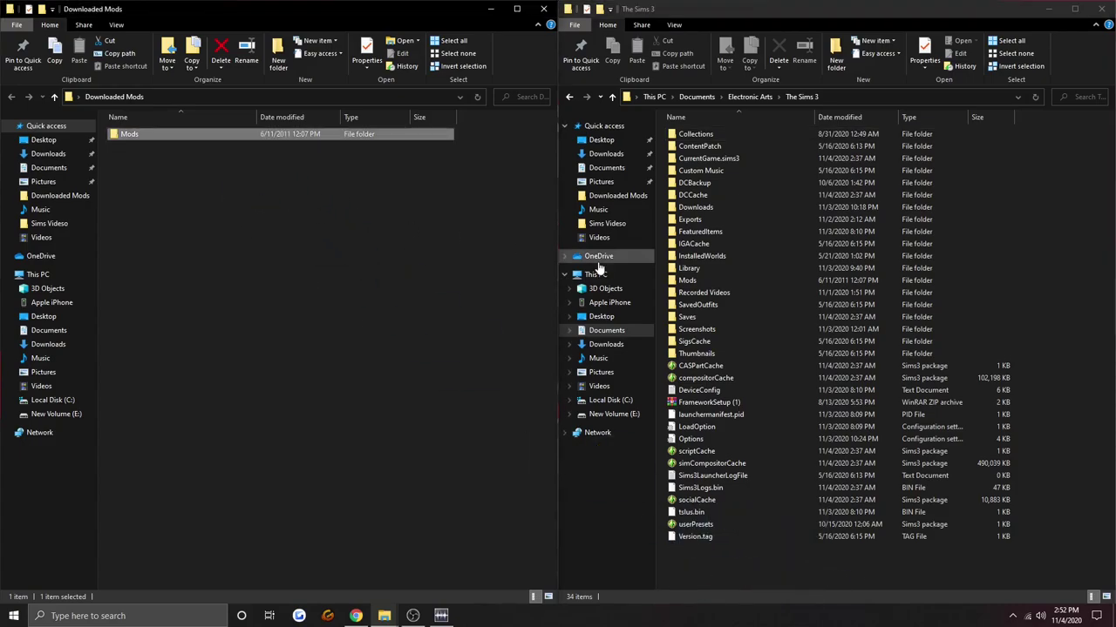
pyautogui.rightClick(157, 132)
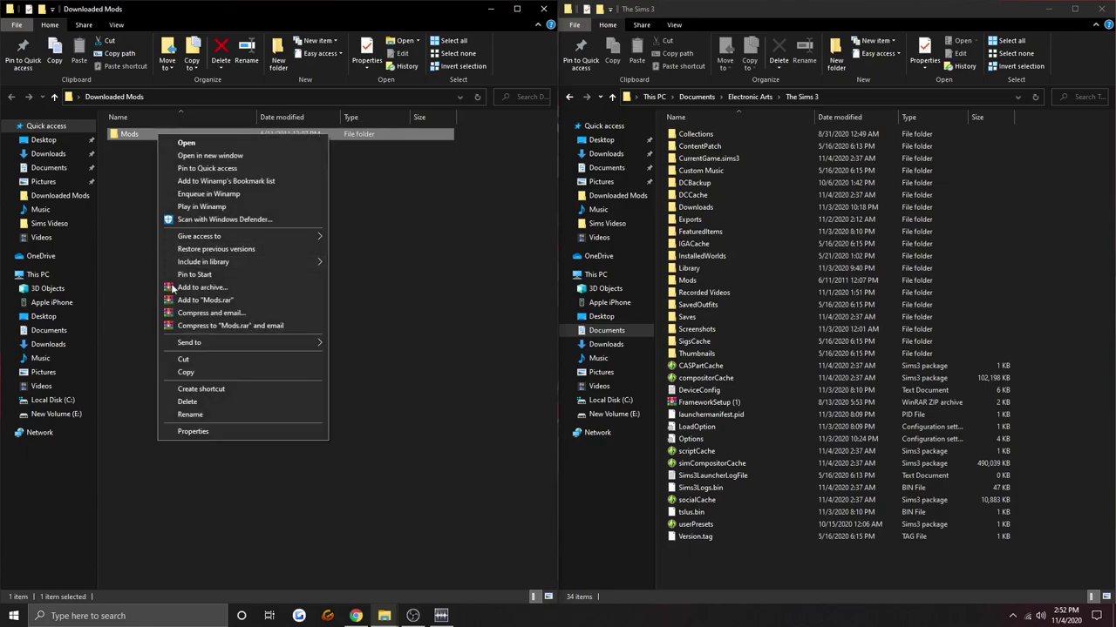
pyautogui.click(189, 402)
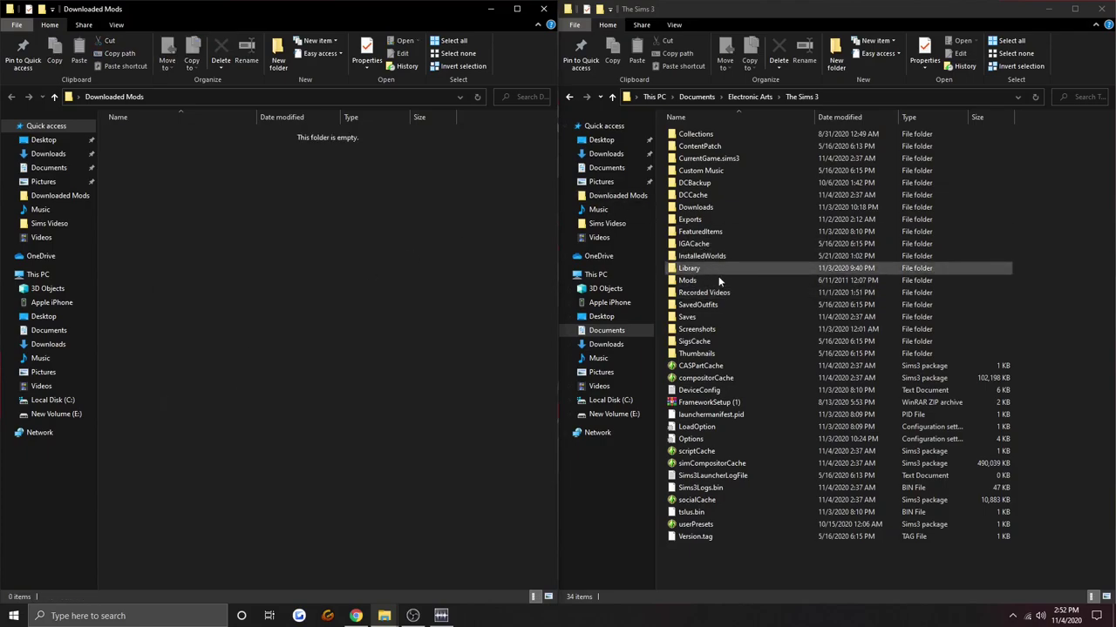
pyautogui.doubleClick(687, 281)
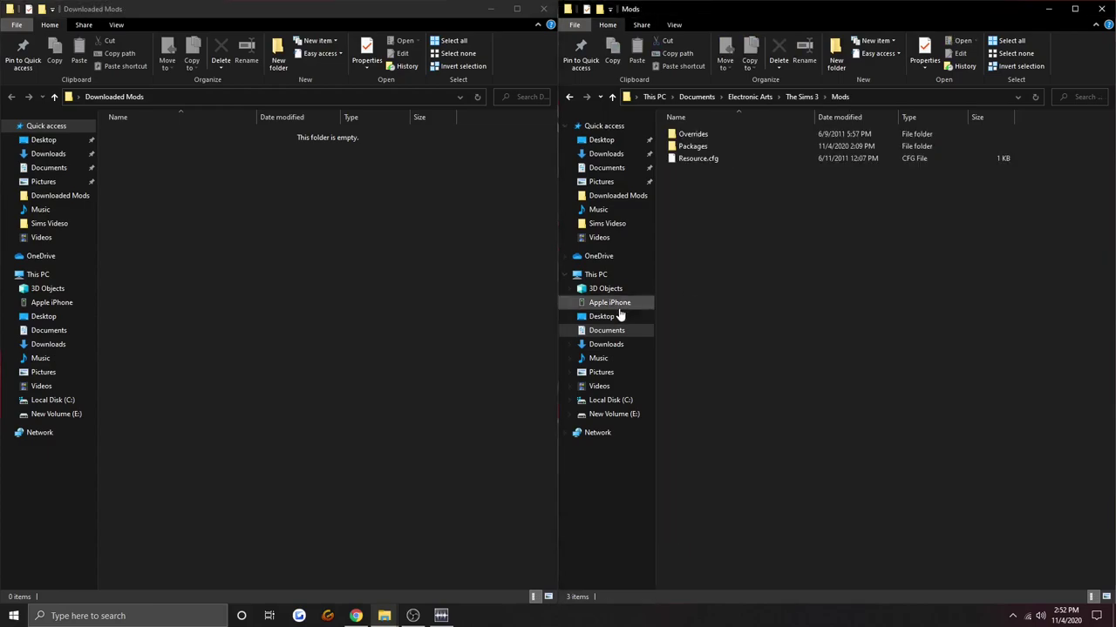
# - Look inside the Overrides and Packages folders of Mods, returning to Mods each time
pyautogui.doubleClick(693, 136)
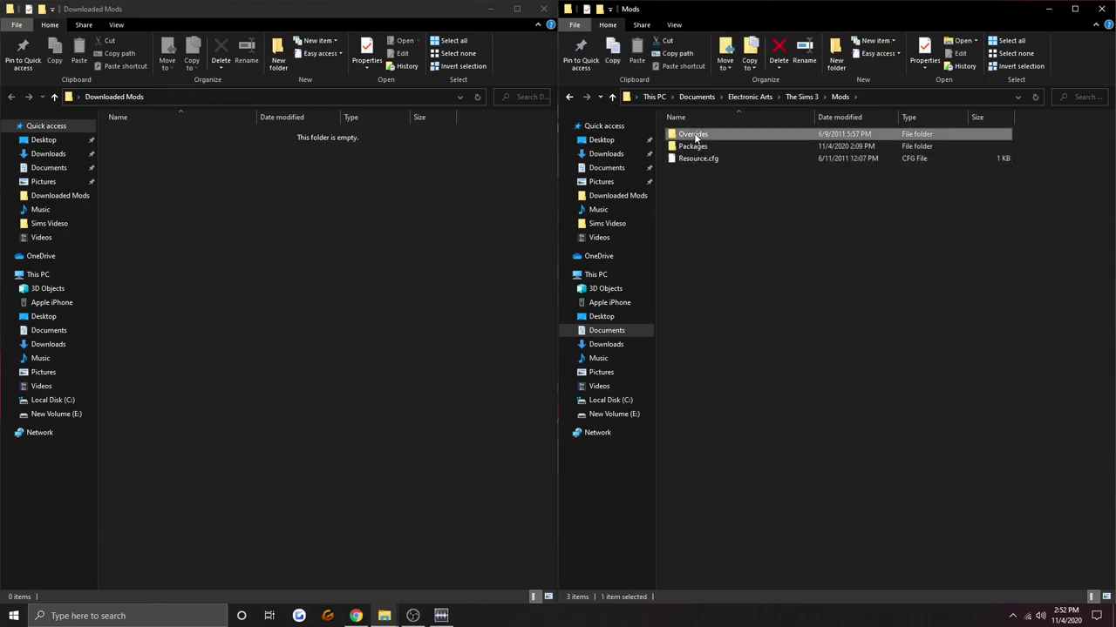
pyautogui.click(609, 96)
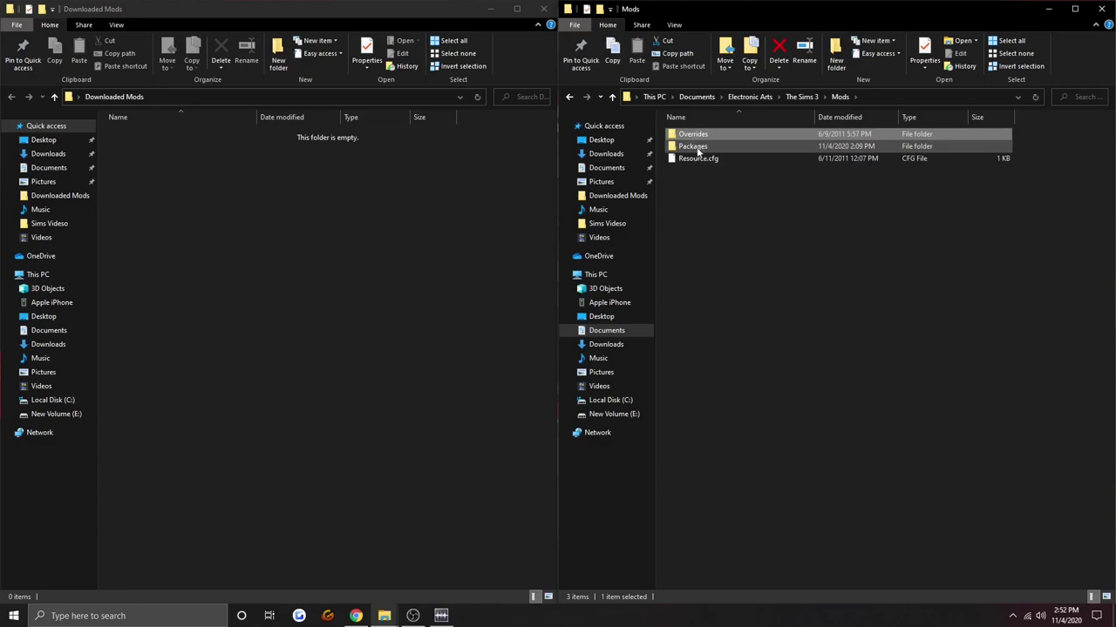
pyautogui.doubleClick(697, 149)
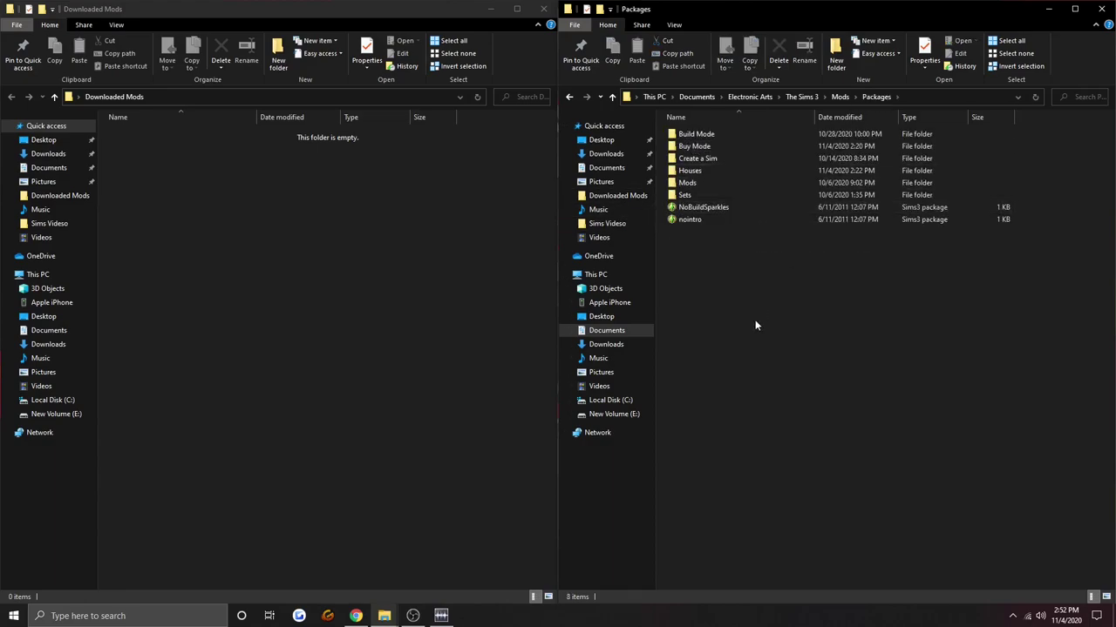
pyautogui.click(613, 97)
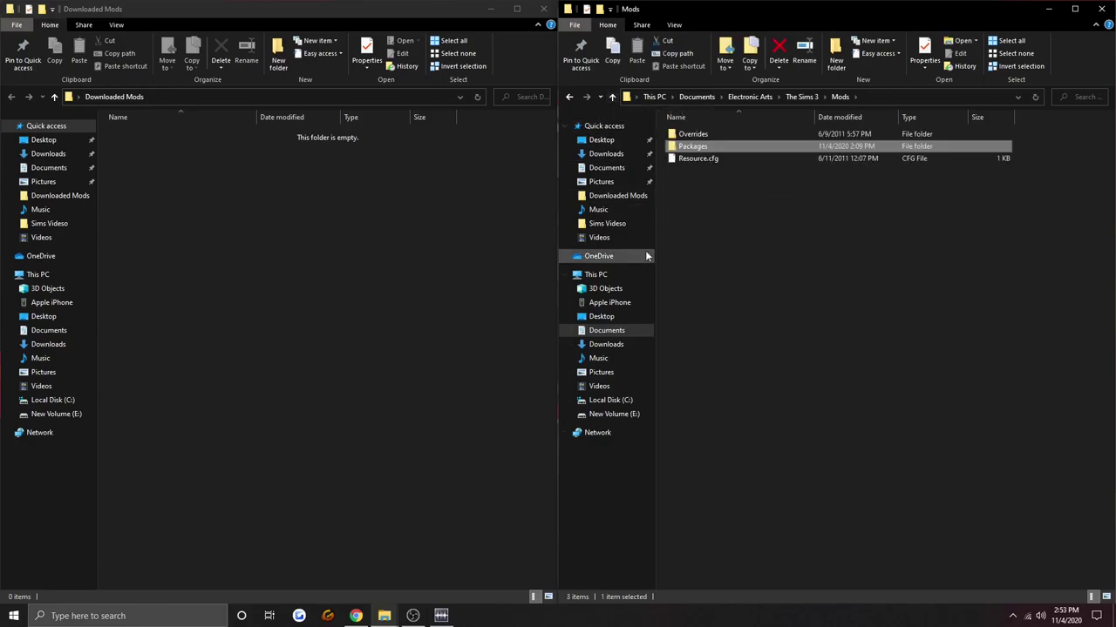
# - Open Packages, inspect its Build Mode subfolder, return to Packages, and minimize Downloaded Mods
pyautogui.doubleClick(689, 149)
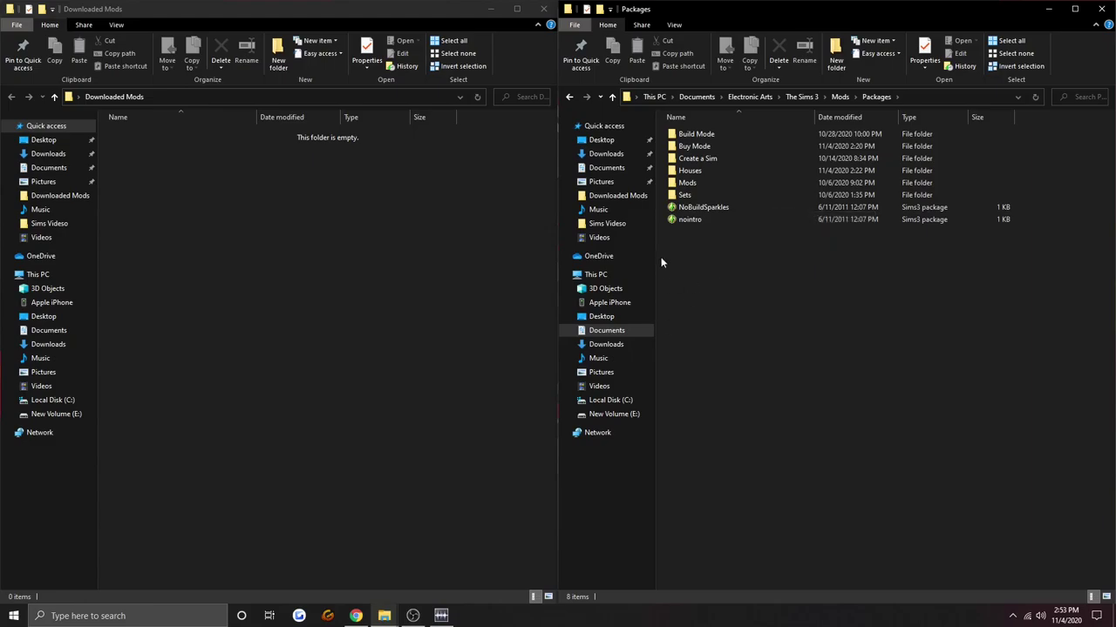
pyautogui.click(694, 221)
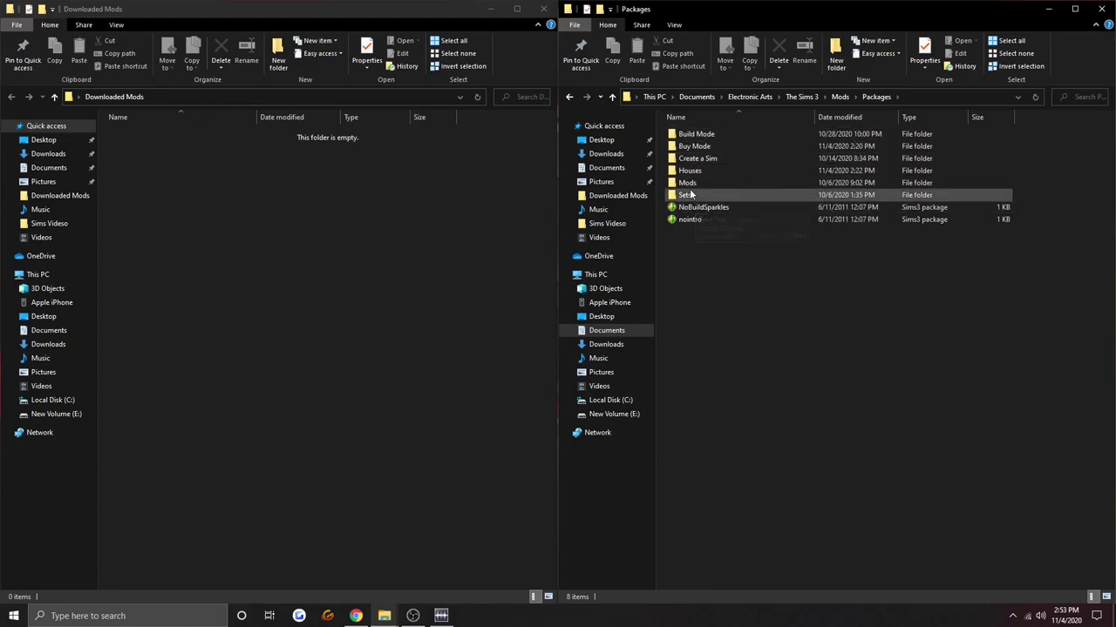
pyautogui.doubleClick(701, 137)
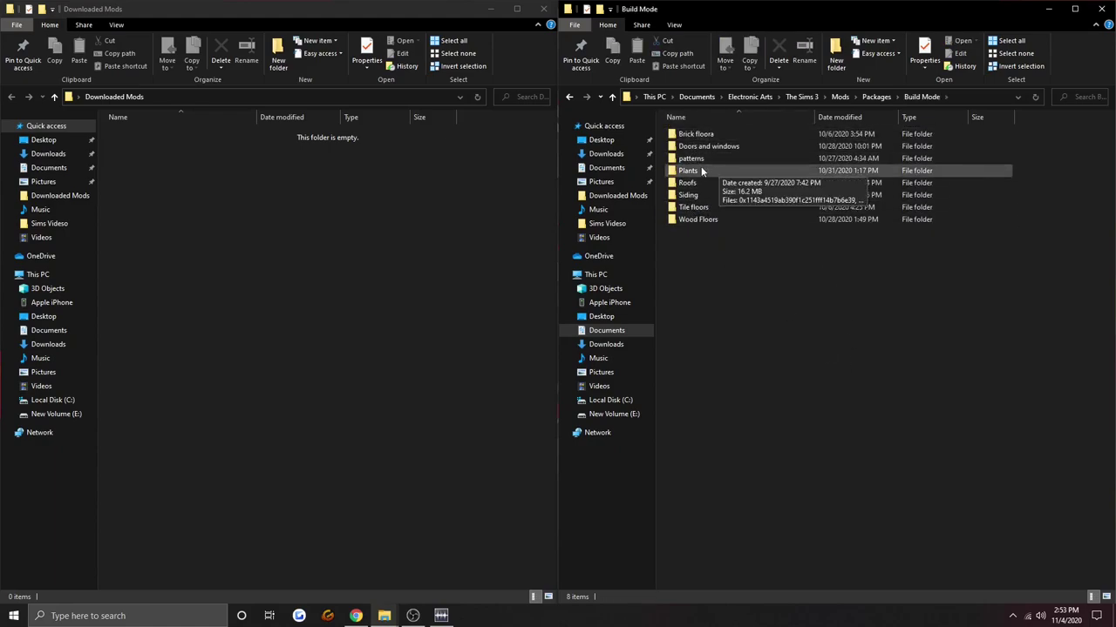
pyautogui.click(613, 97)
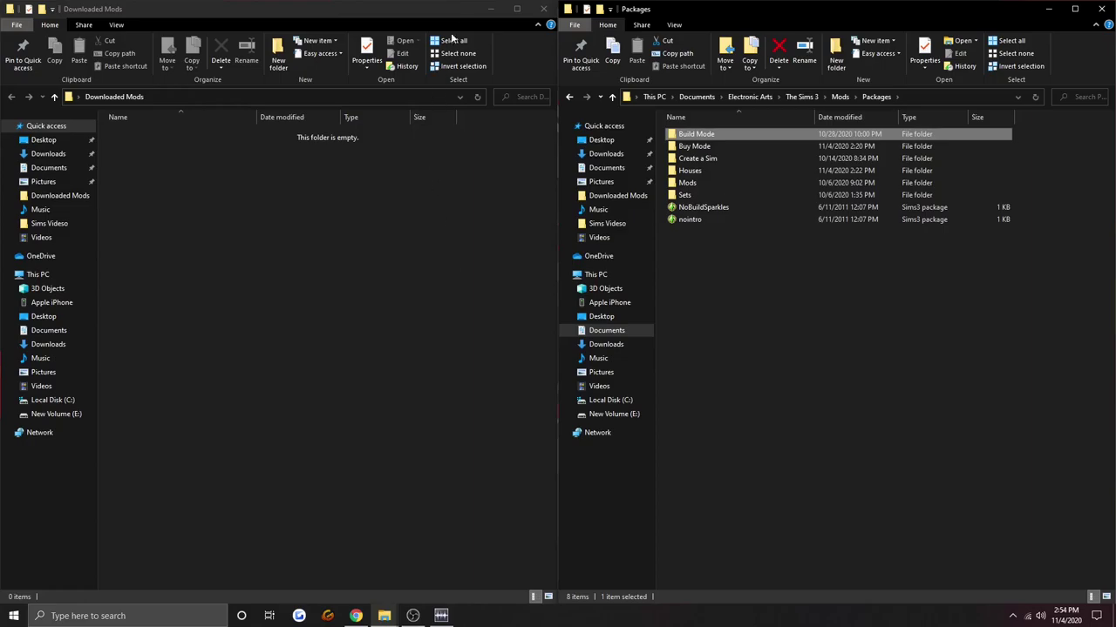
pyautogui.click(487, 10)
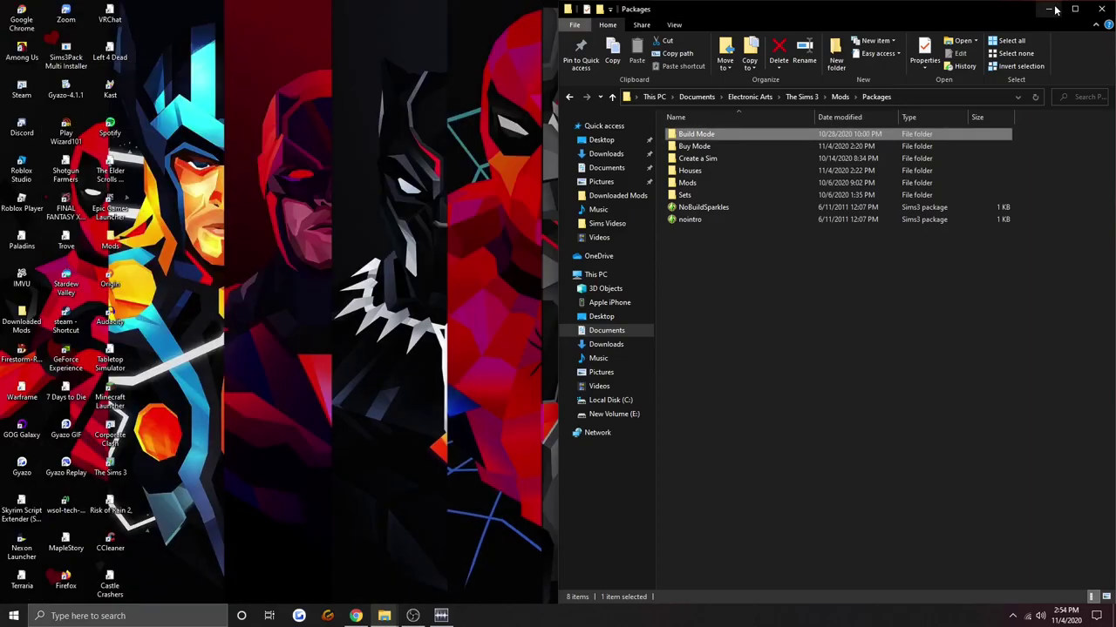
# - Set Explorer aside and show Delphy's Sims 3 Pack Multi-Extracter page in Chrome, with the downloads bar closed
pyautogui.click(1048, 9)
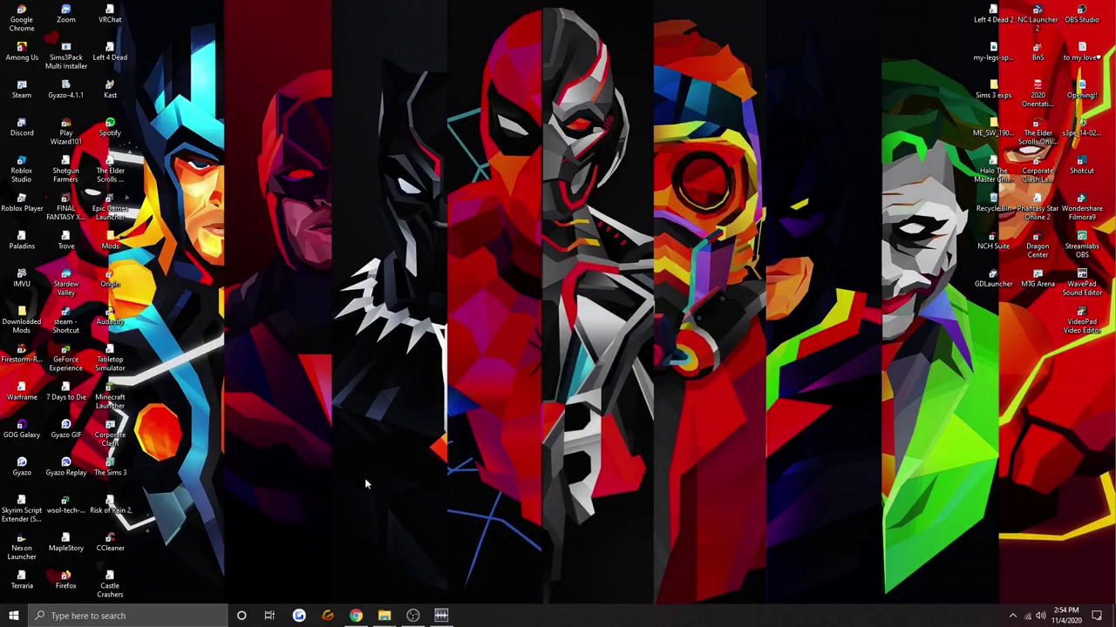
pyautogui.click(356, 616)
pyautogui.scroll(-2, 455, 397)
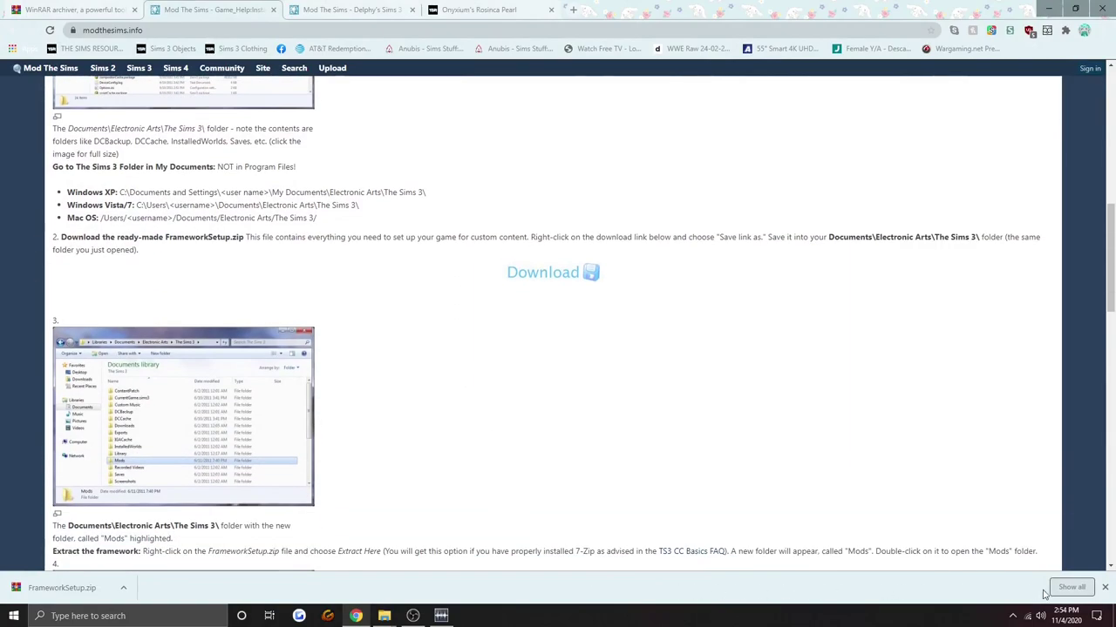
pyautogui.click(1105, 587)
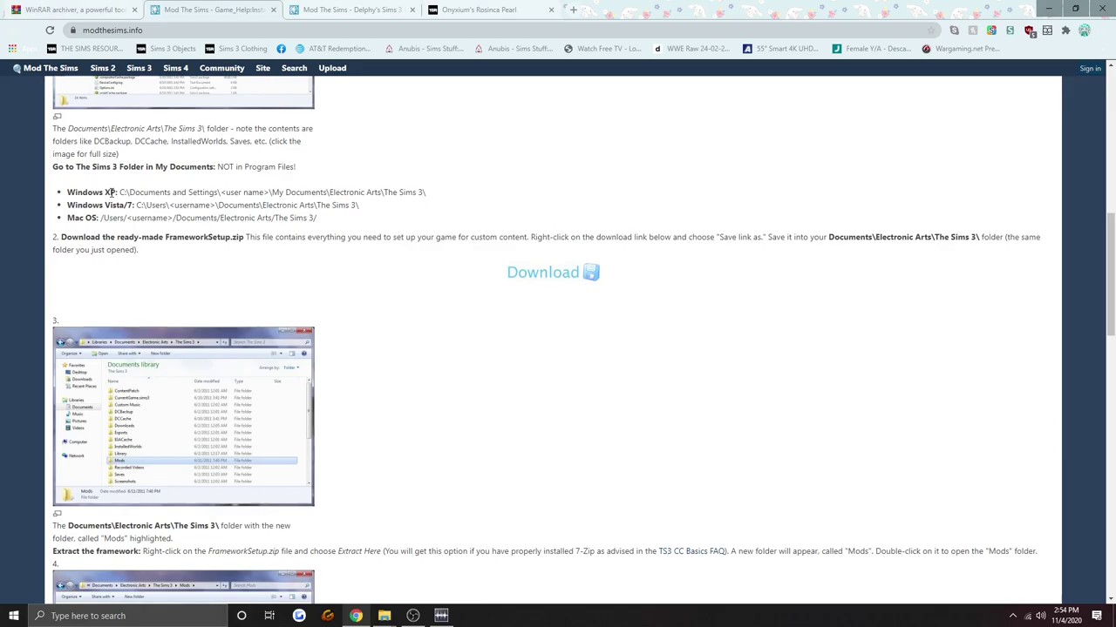
pyautogui.click(349, 9)
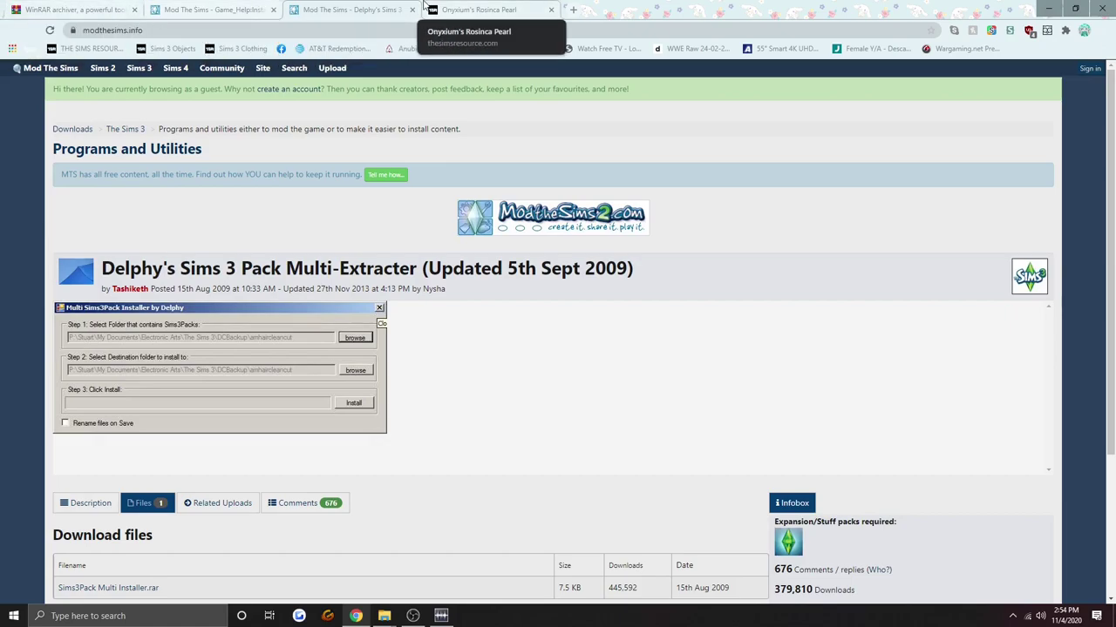
pyautogui.click(479, 8)
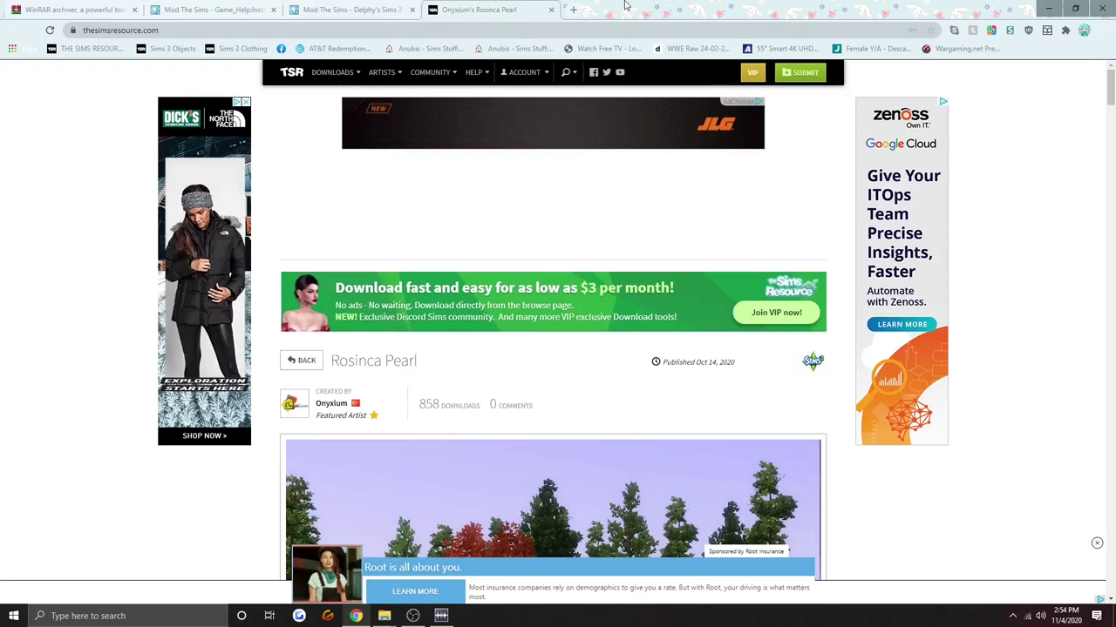
pyautogui.click(349, 10)
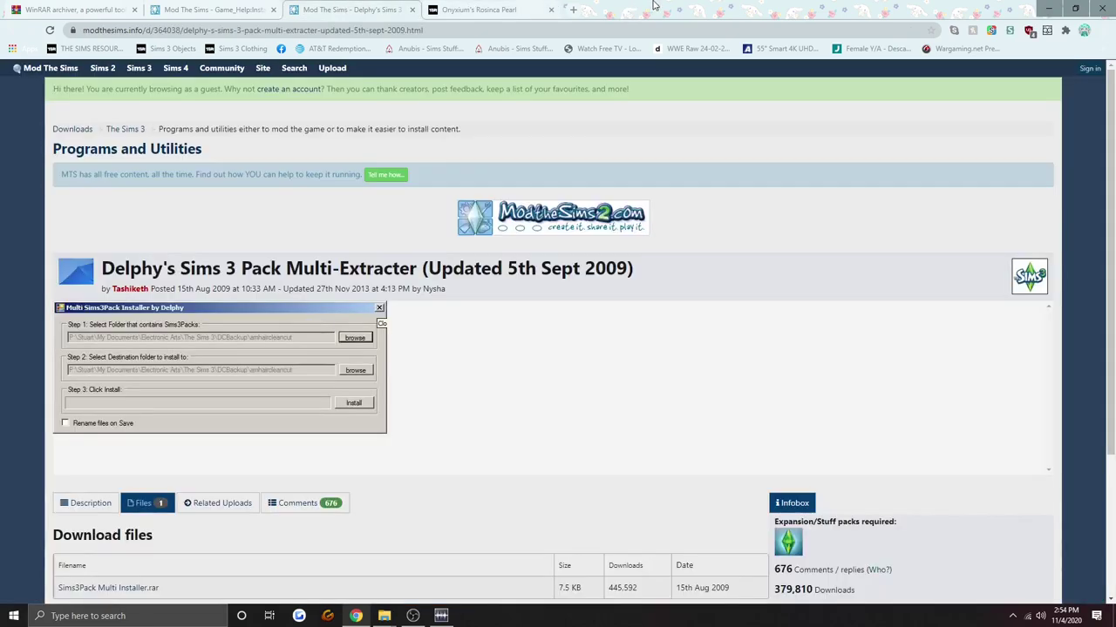